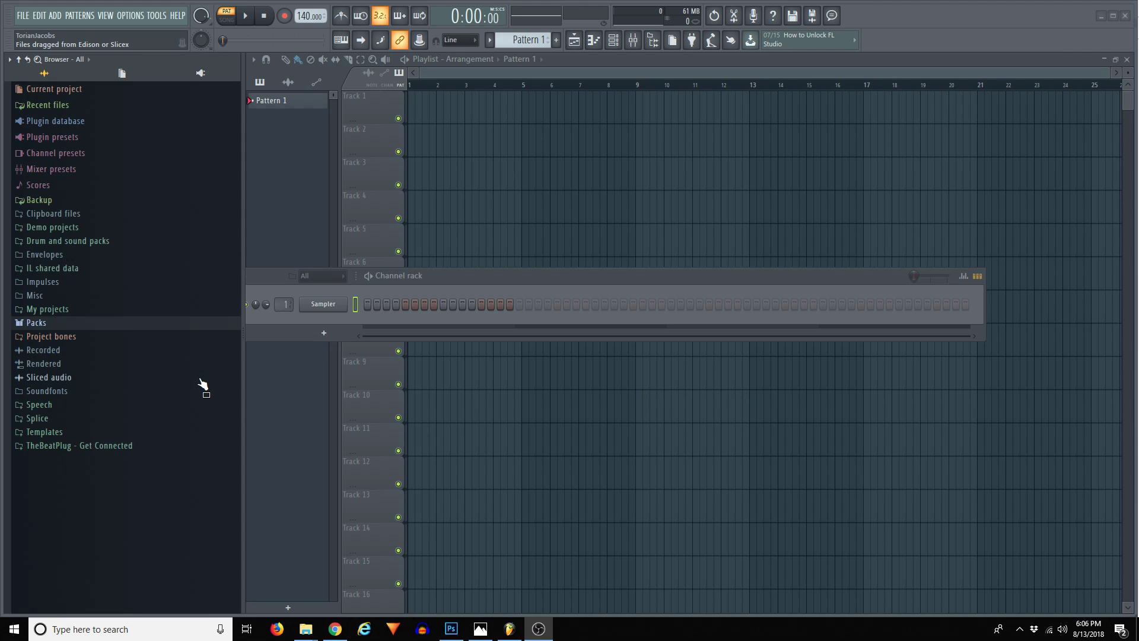
- Expand Packs > Drums > Kicks and preview the FPC 6 Kick sample
click(35, 323)
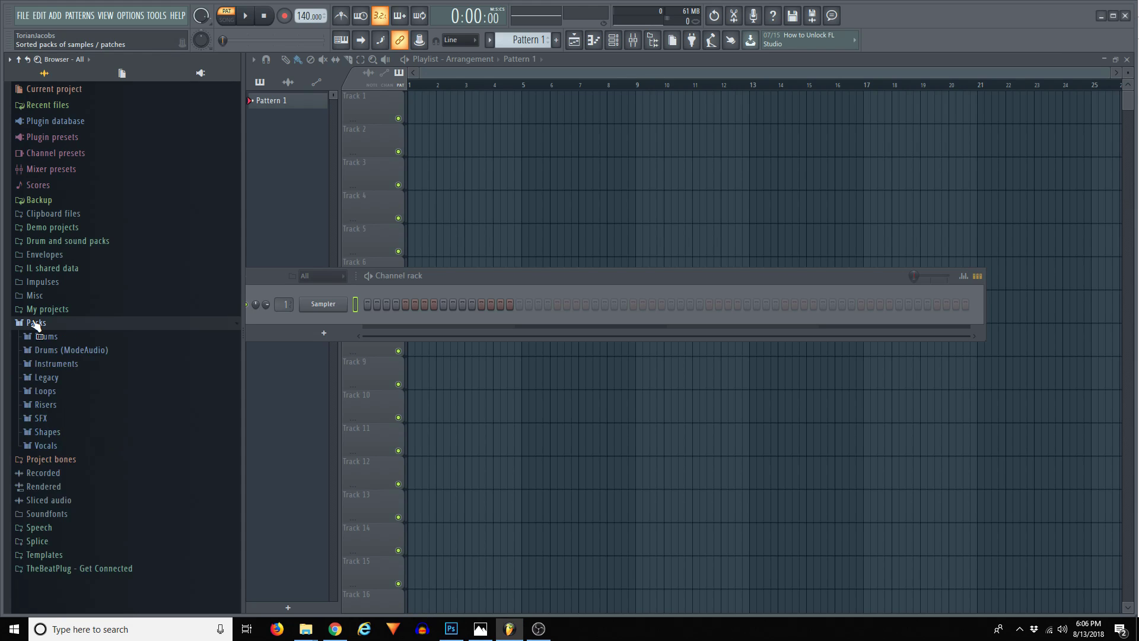
click(71, 339)
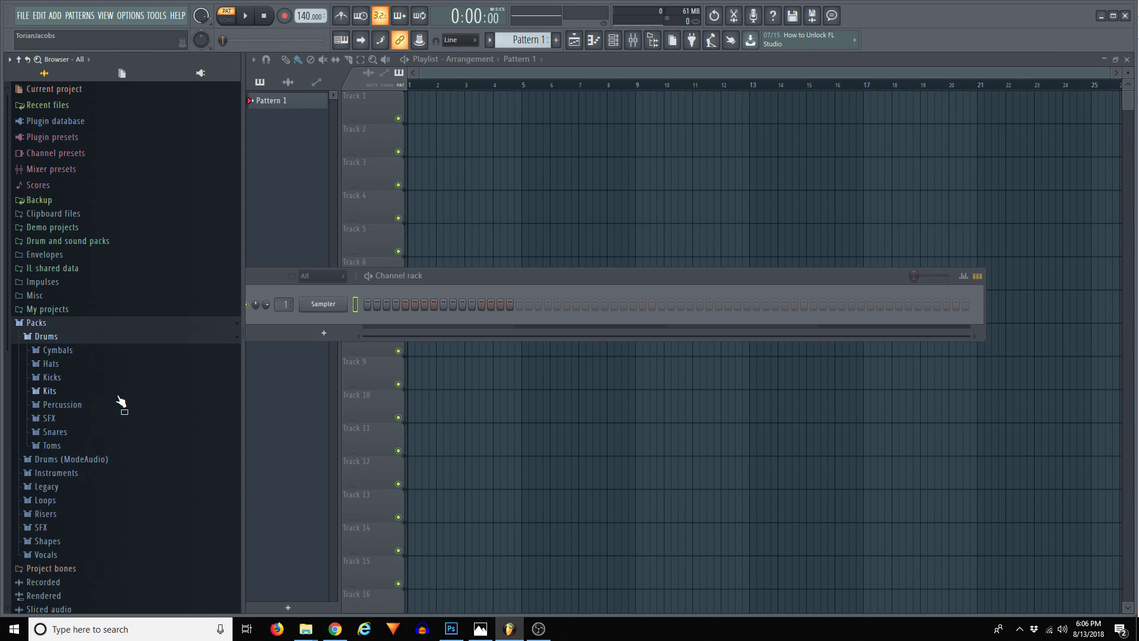
click(63, 382)
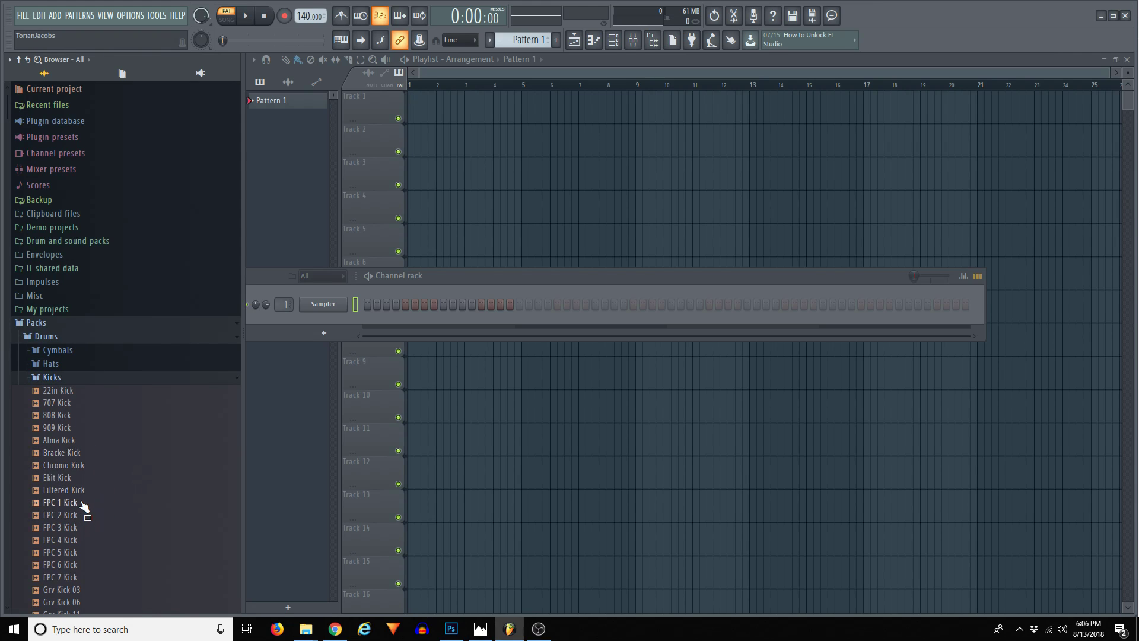
click(60, 564)
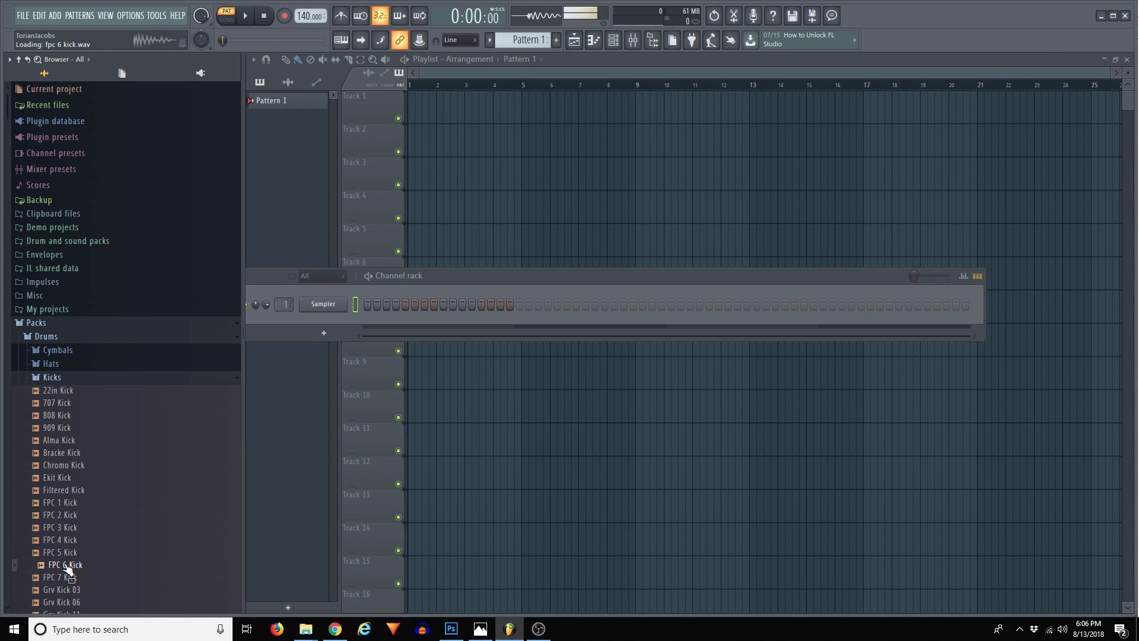
- Audition a Grv kick and another kick sample further down the list
scroll(121, 447, down, 2)
scroll(121, 448, down, 4)
click(69, 501)
scroll(70, 499, down, 4)
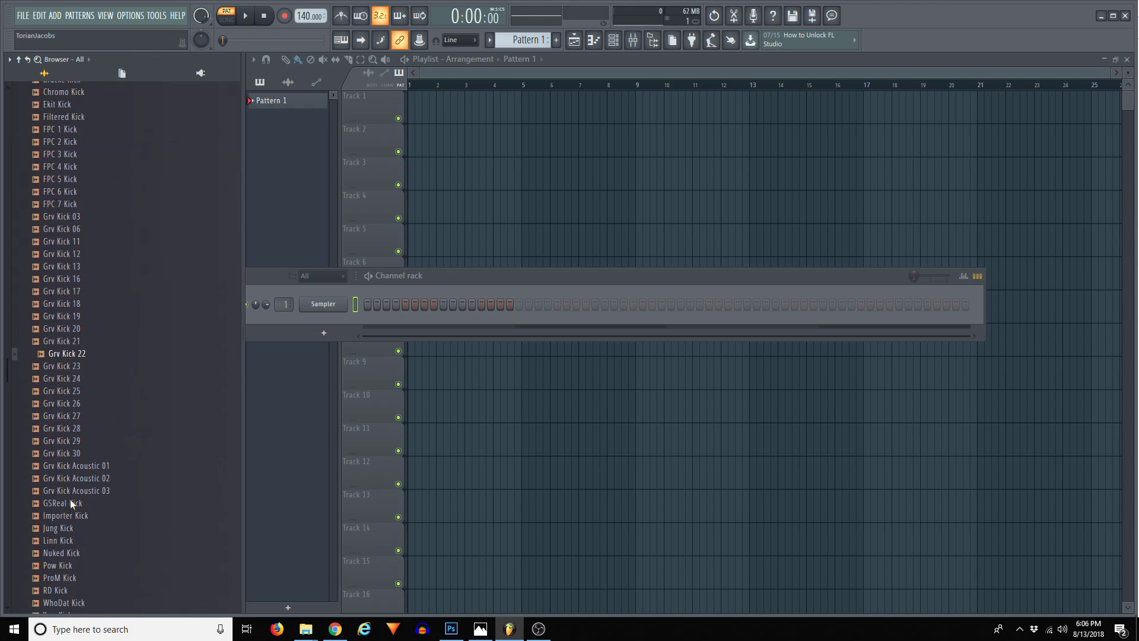
click(74, 477)
scroll(71, 474, up, 5)
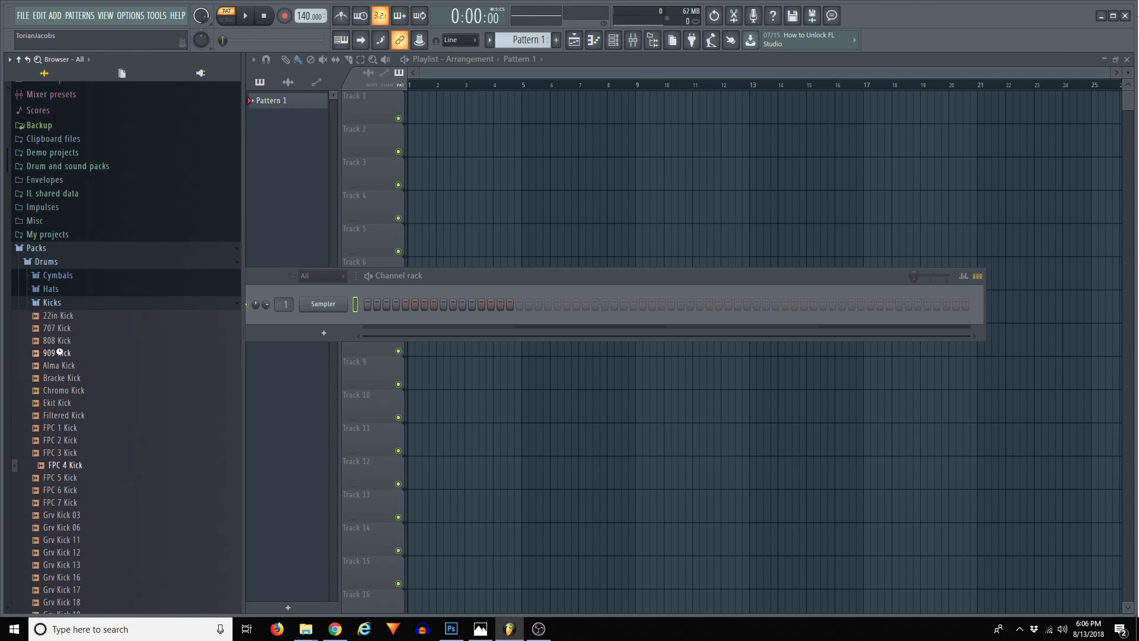
scroll(51, 465, down, 6)
scroll(54, 450, down, 2)
scroll(53, 380, up, 8)
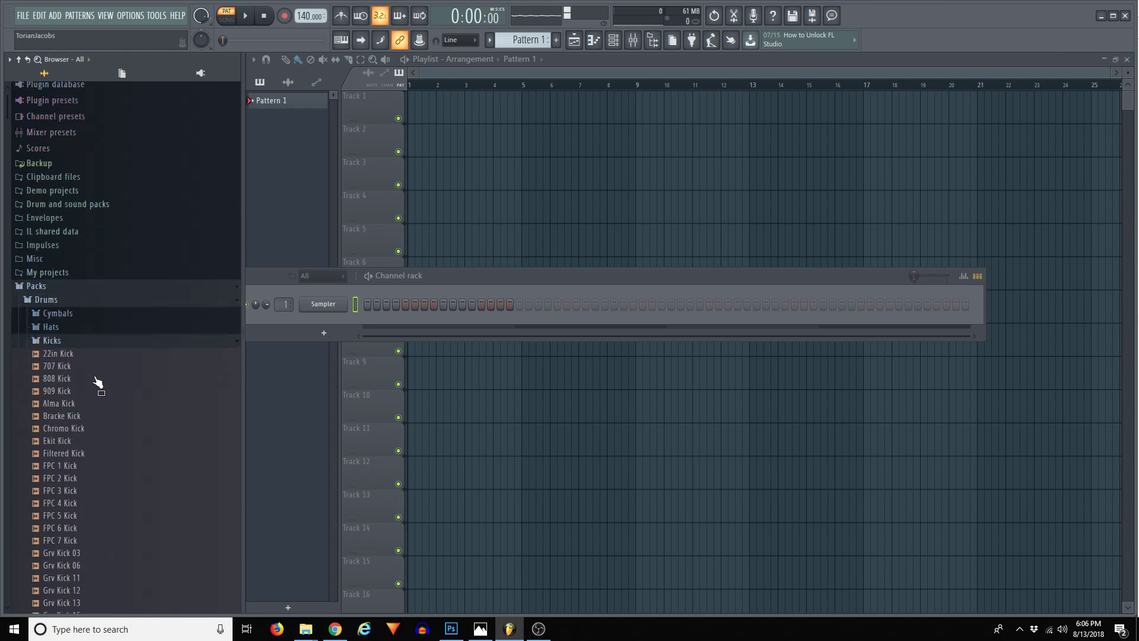
- Collapse the Kicks, Drums and Packs folders back up
click(58, 379)
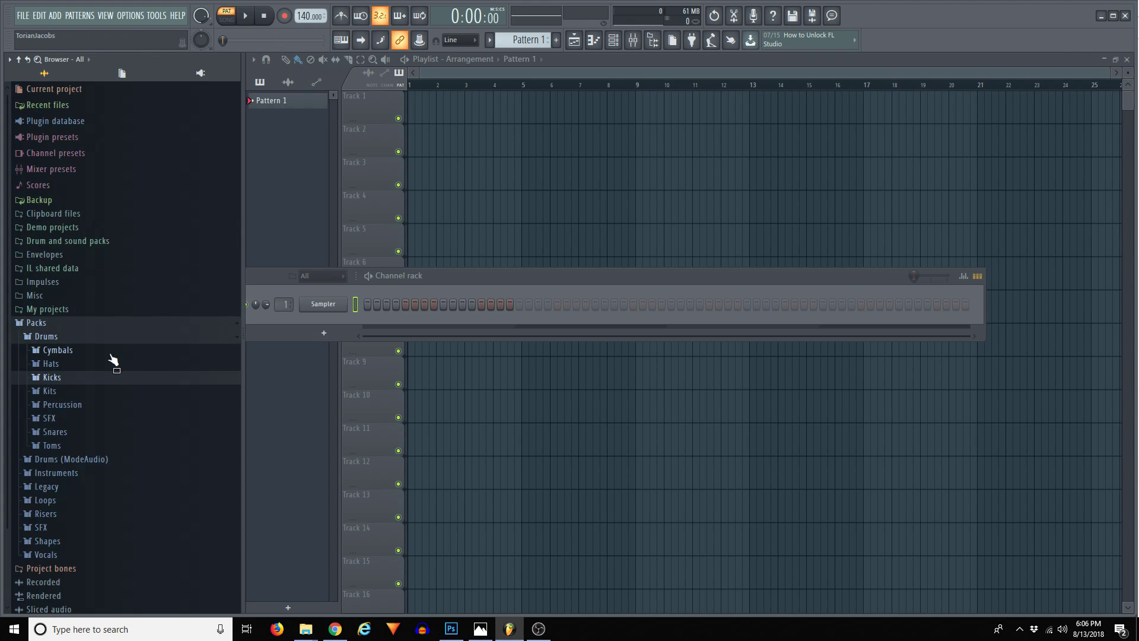
click(59, 337)
click(35, 323)
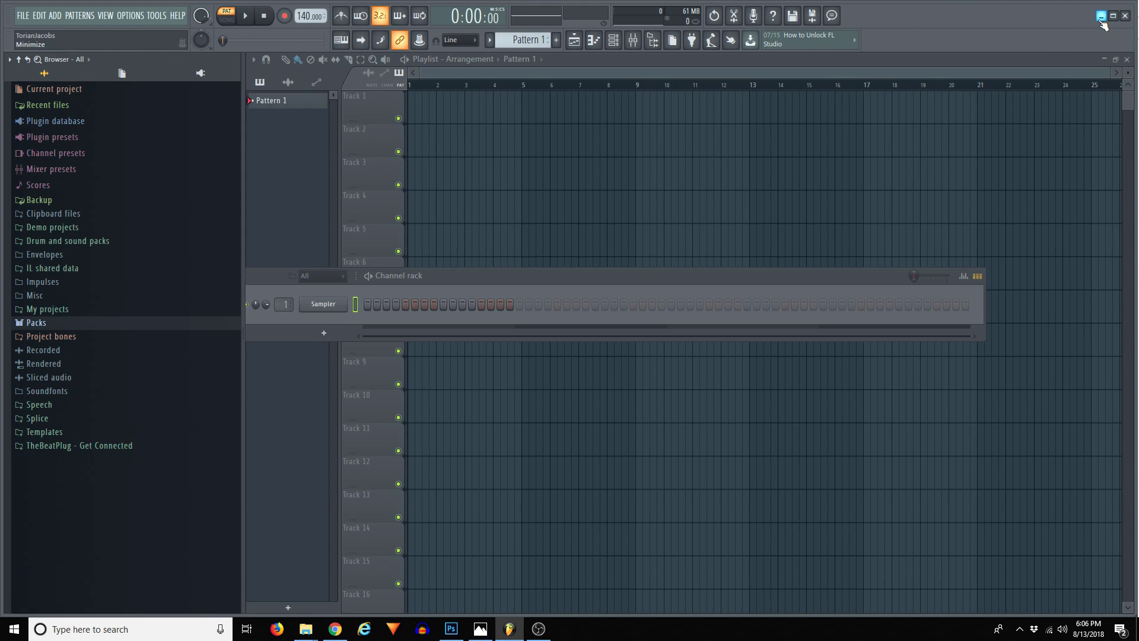
- Minimize FL Studio and open the SoundMajorz DrumKits collection page
click(1101, 17)
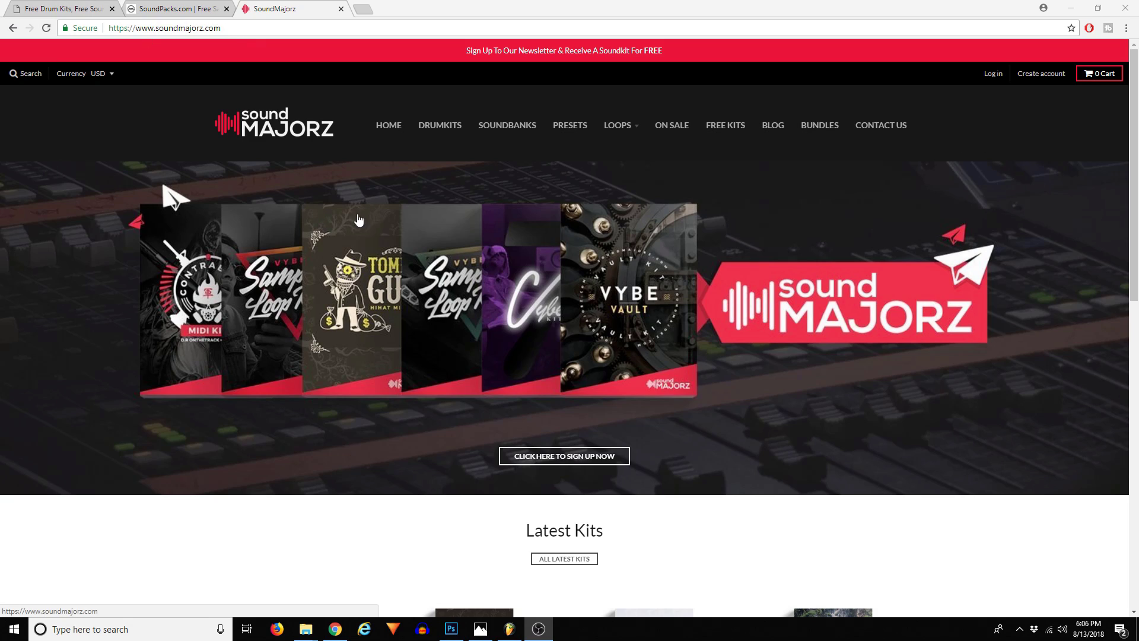
click(436, 133)
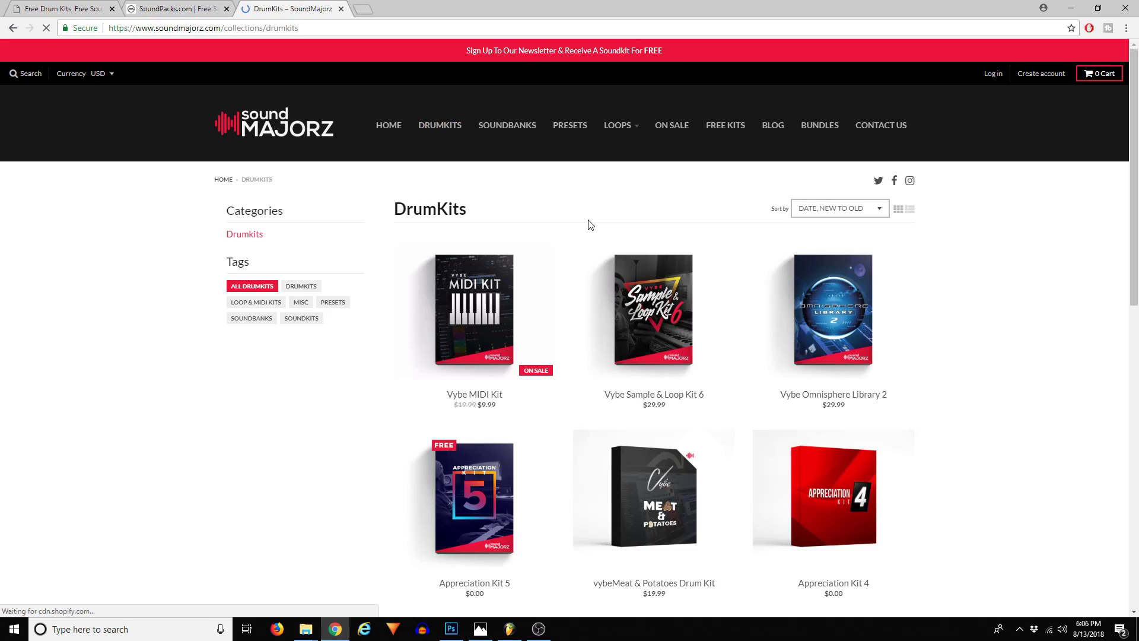
scroll(615, 313, down, 1)
scroll(949, 330, down, 4)
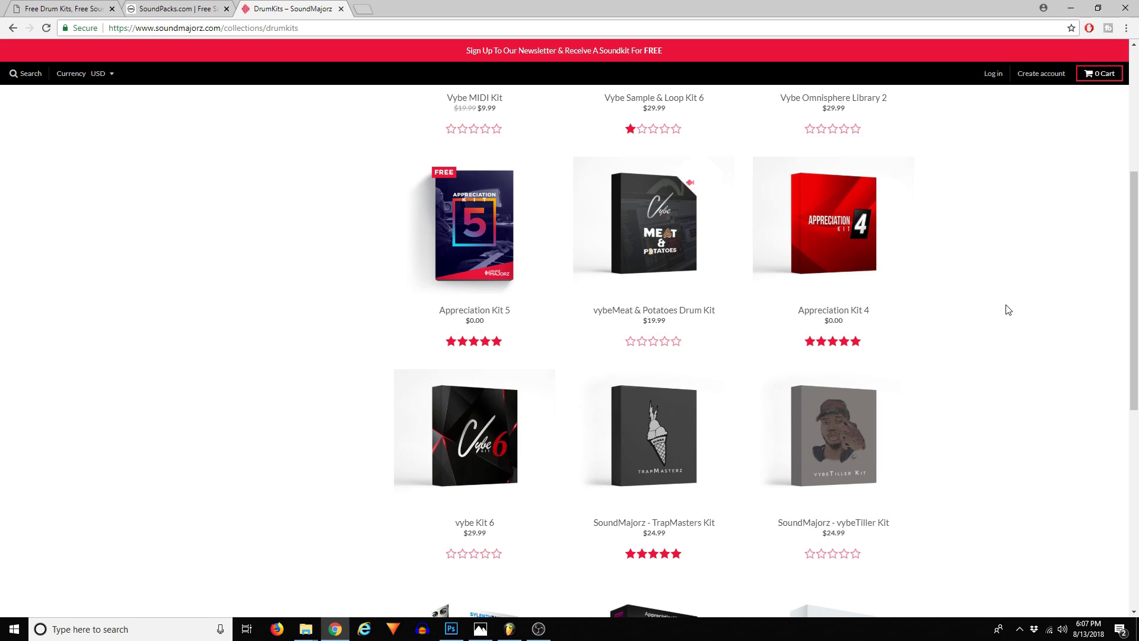
- Browse the free and paid kits, then select the page's web address
scroll(944, 299, down, 2)
scroll(943, 298, down, 2)
scroll(941, 296, down, 2)
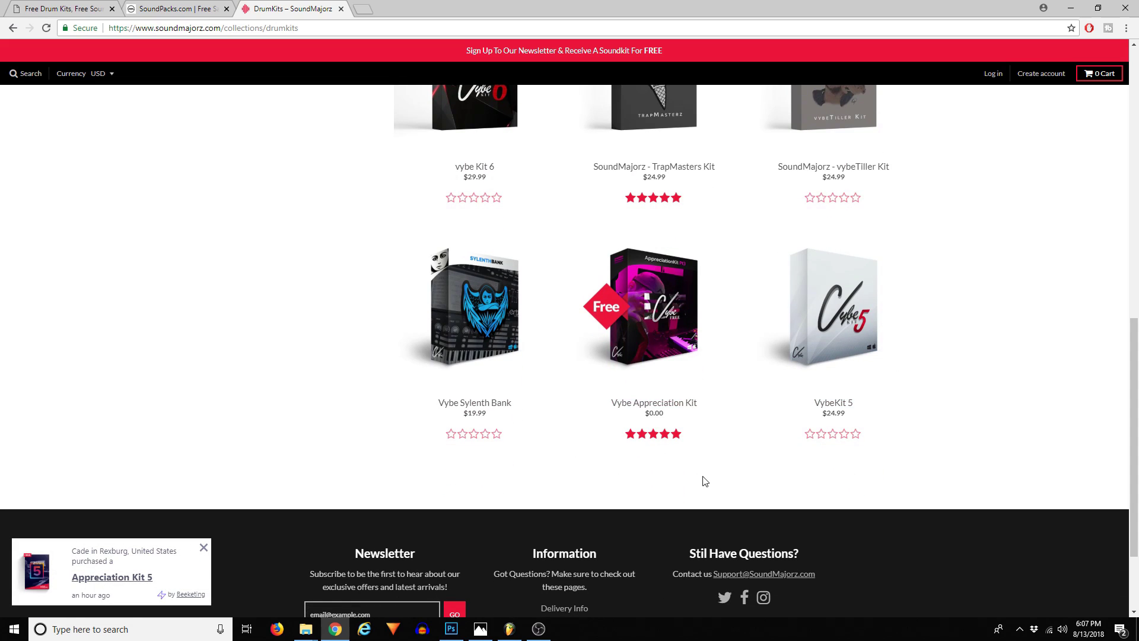
mouse_move(648, 323)
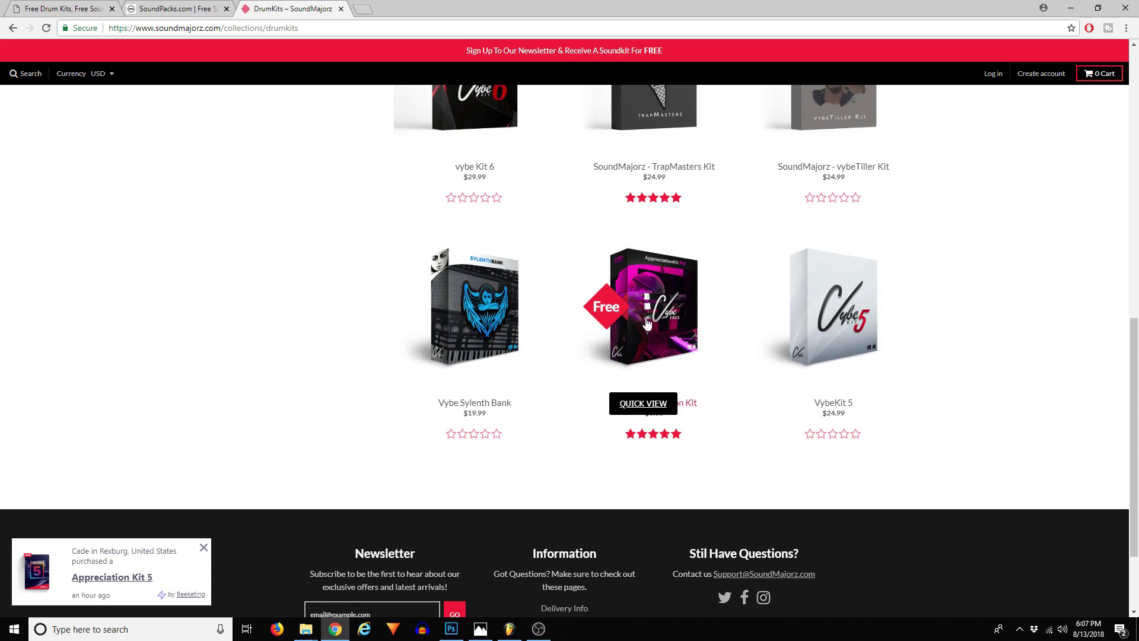
scroll(621, 313, up, 2)
scroll(621, 313, up, 5)
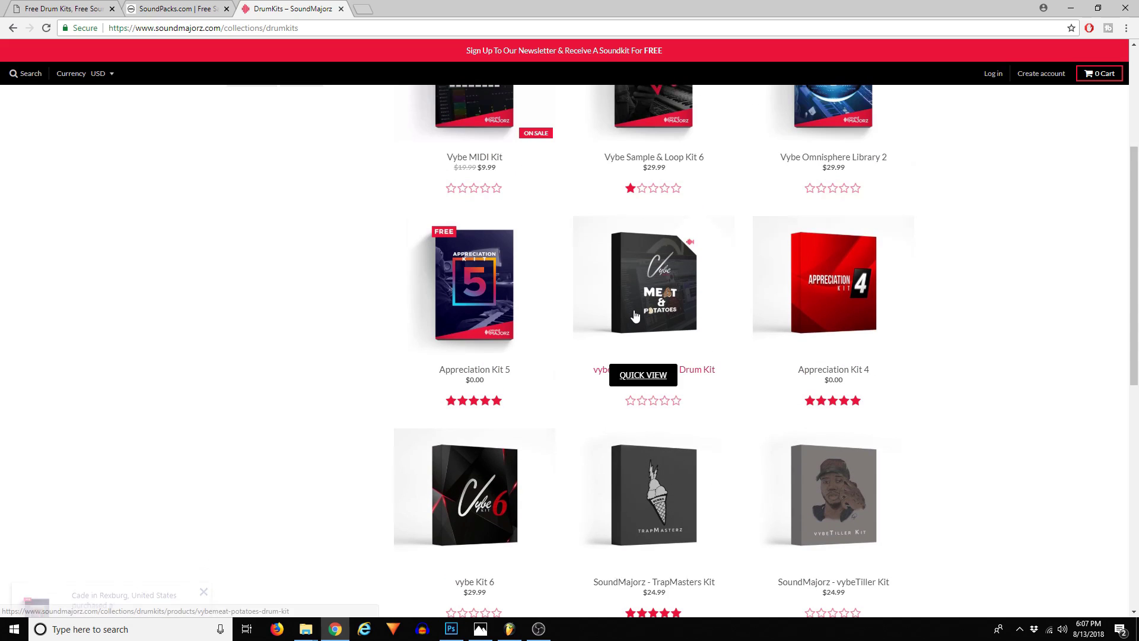
scroll(563, 314, up, 4)
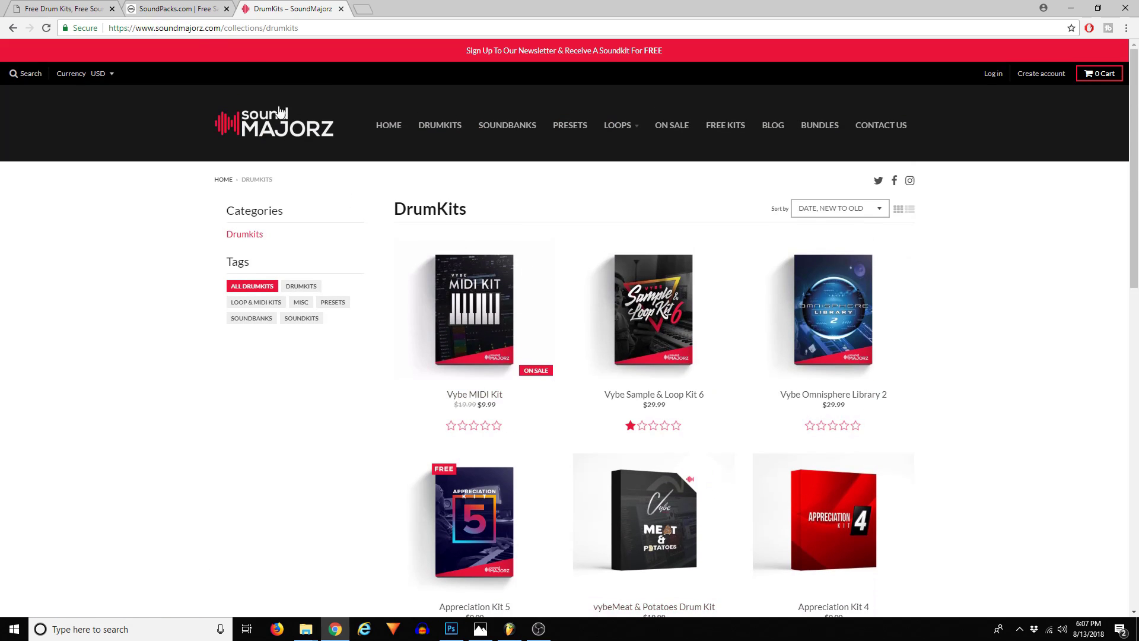
drag(302, 28, 158, 29)
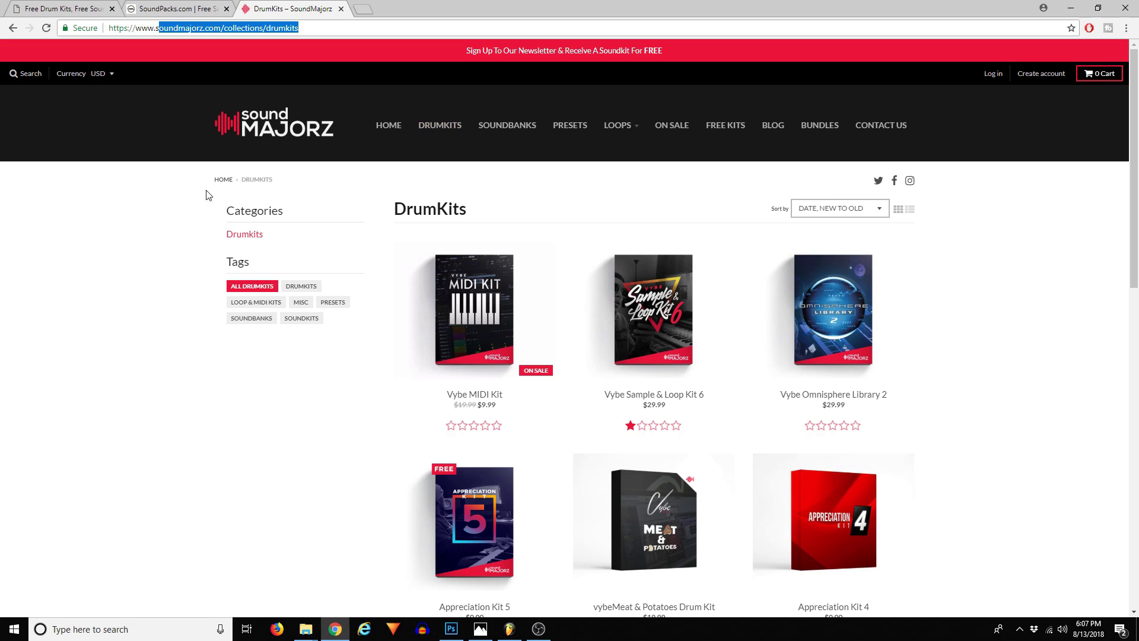
- Scroll through SoundPacks.com's first page and go to page 2
click(162, 7)
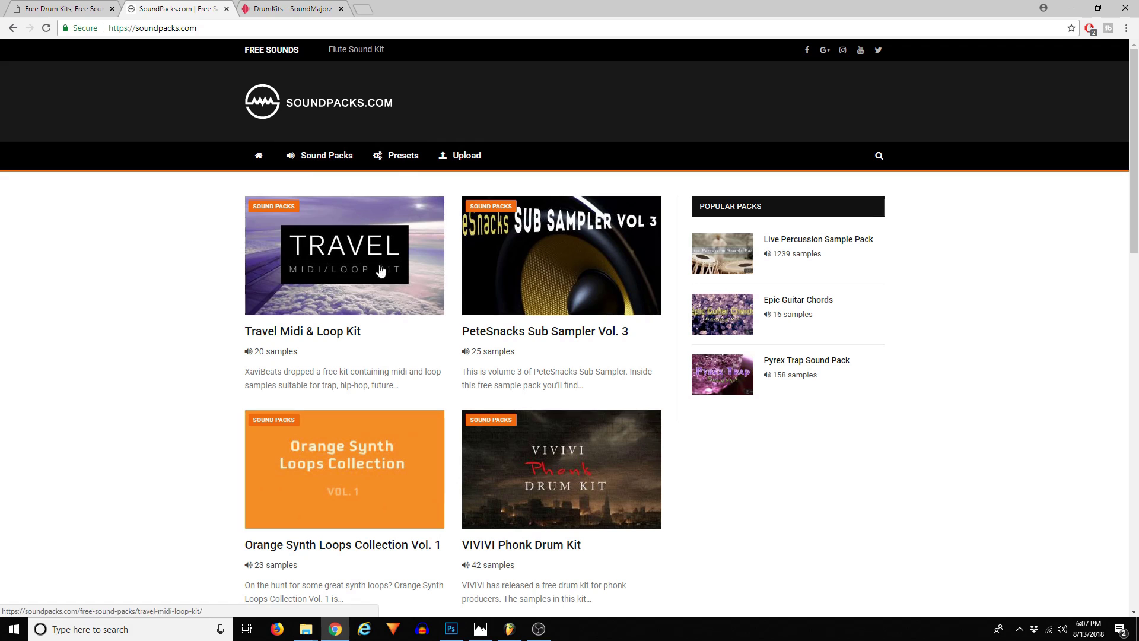
scroll(773, 452, down, 4)
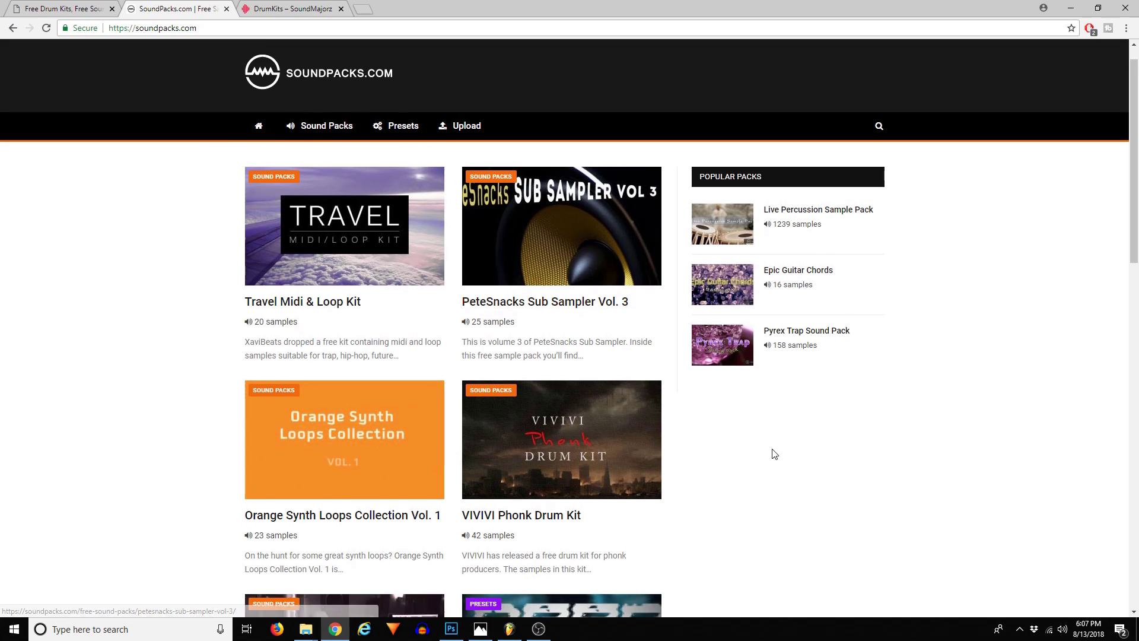
scroll(765, 451, down, 2)
scroll(765, 451, down, 5)
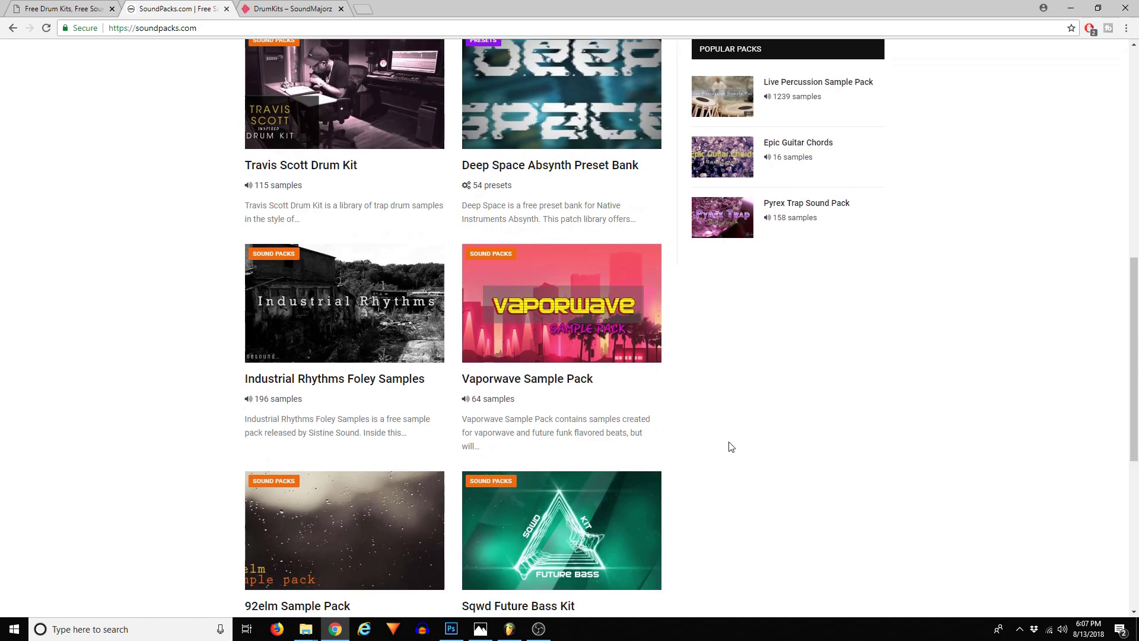
scroll(652, 487, down, 1)
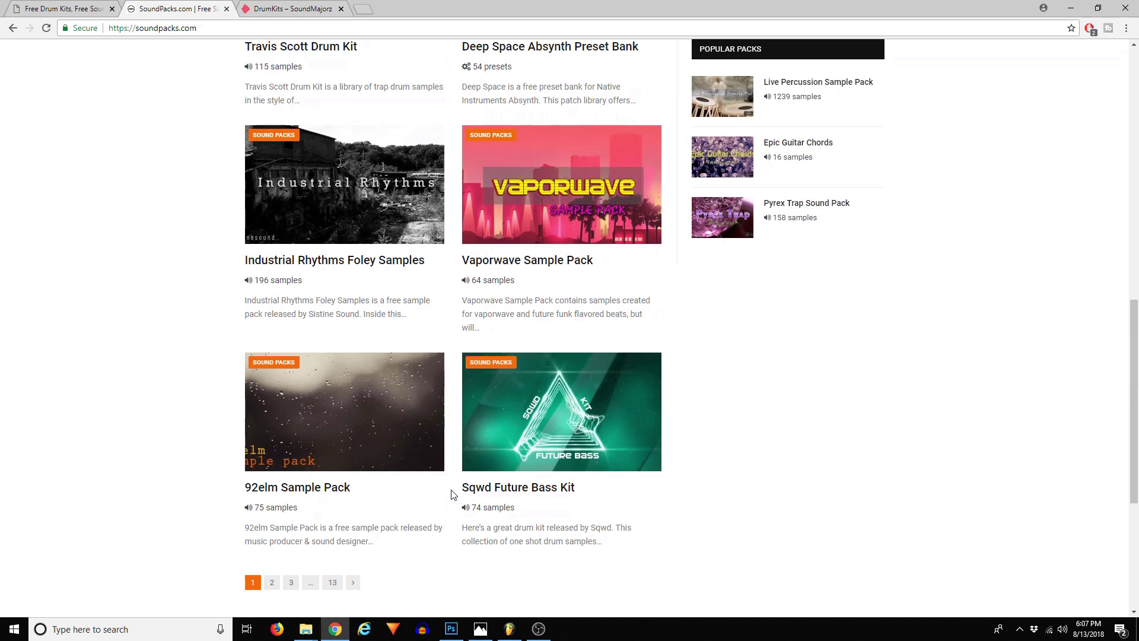
scroll(453, 494, down, 1)
click(272, 523)
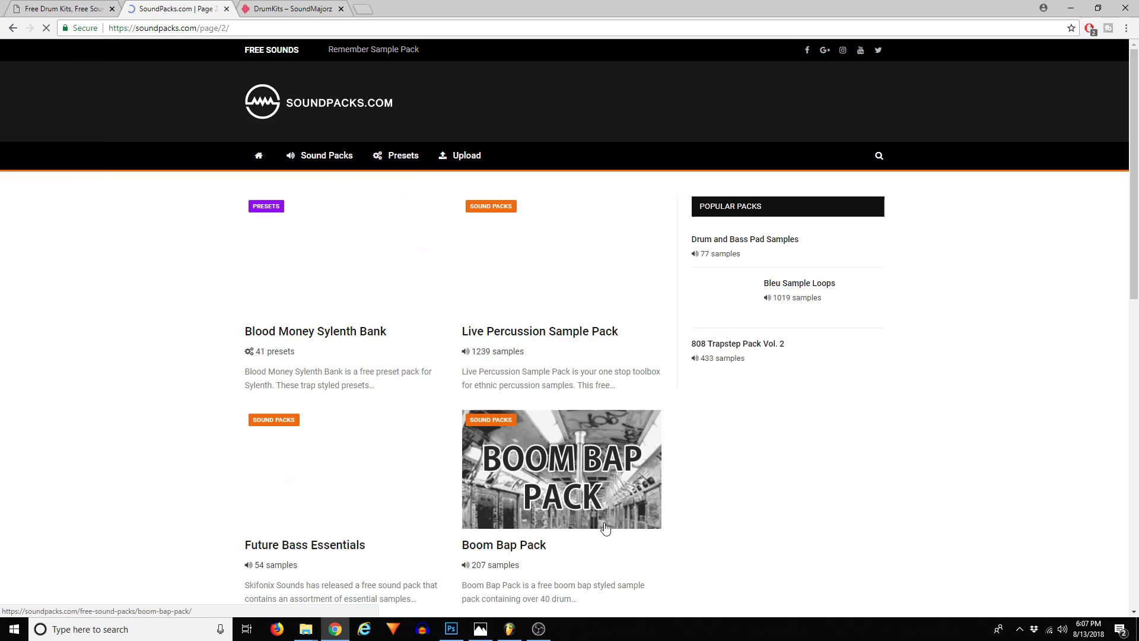
- Browse page 2 packs like Blood Money Sylenth Bank and Boom Bap Pack to the footer and back
scroll(677, 472, down, 1)
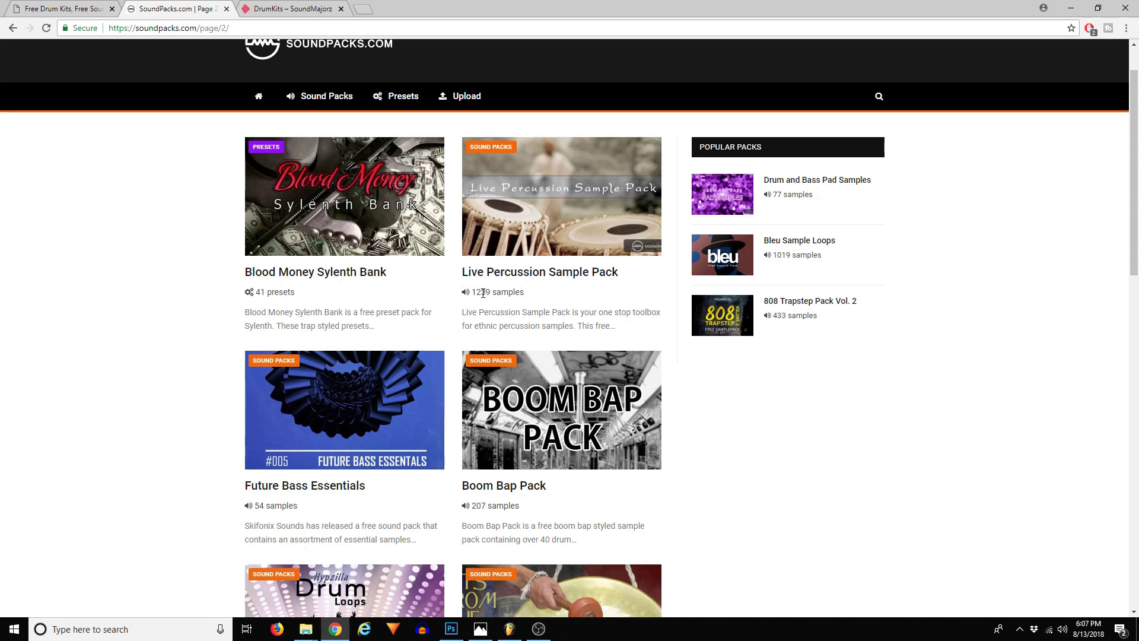
scroll(688, 372, down, 2)
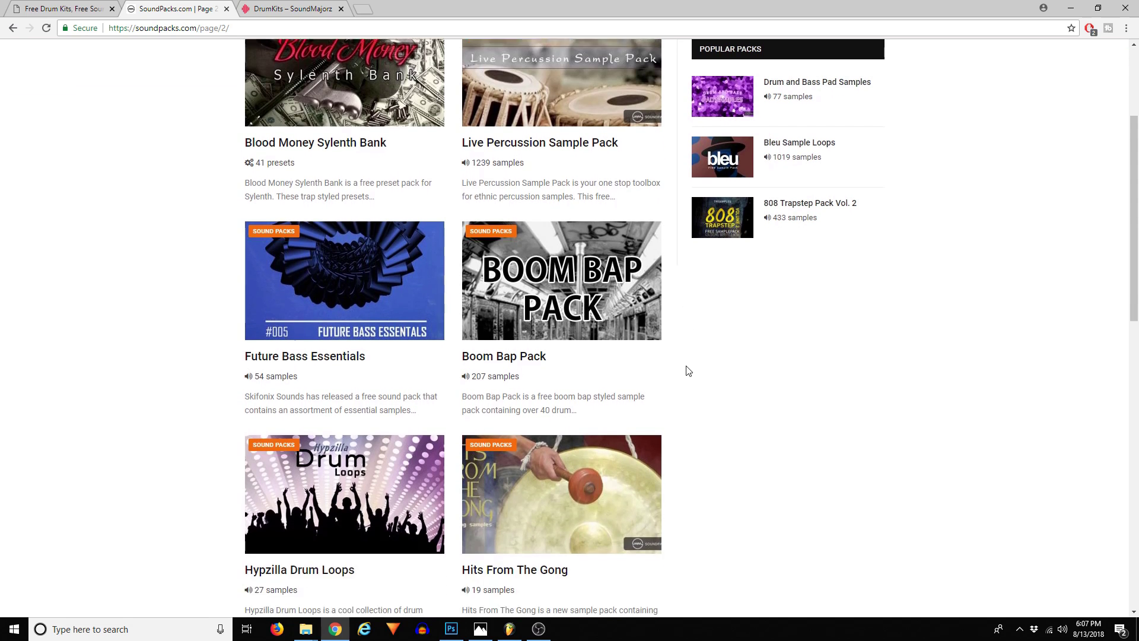
scroll(685, 371, down, 1)
scroll(684, 370, down, 3)
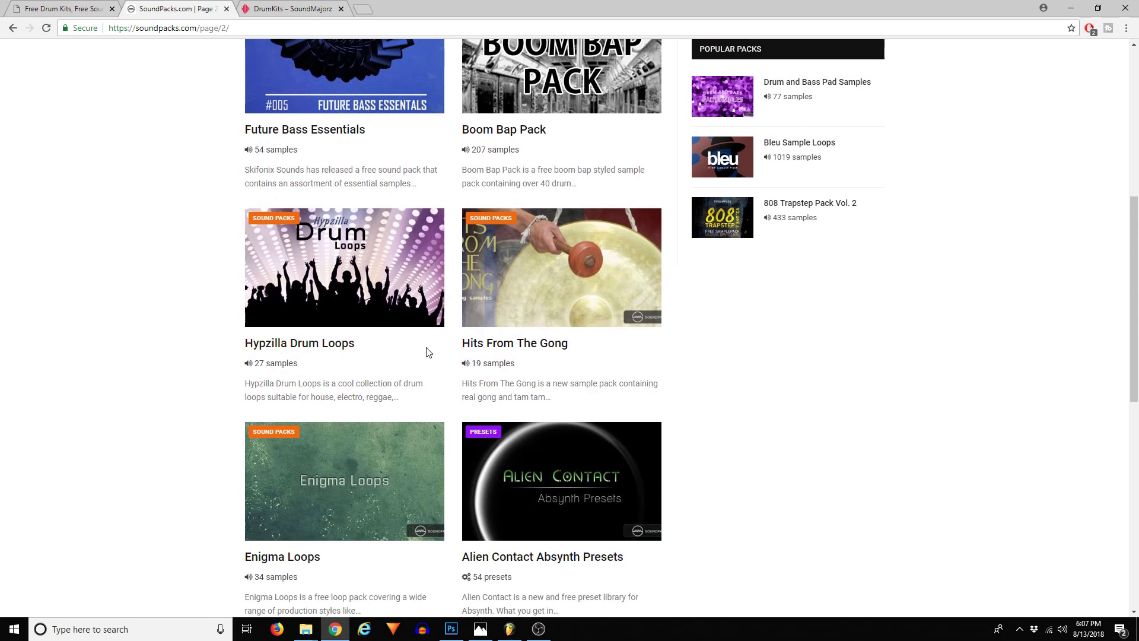
scroll(726, 384, down, 2)
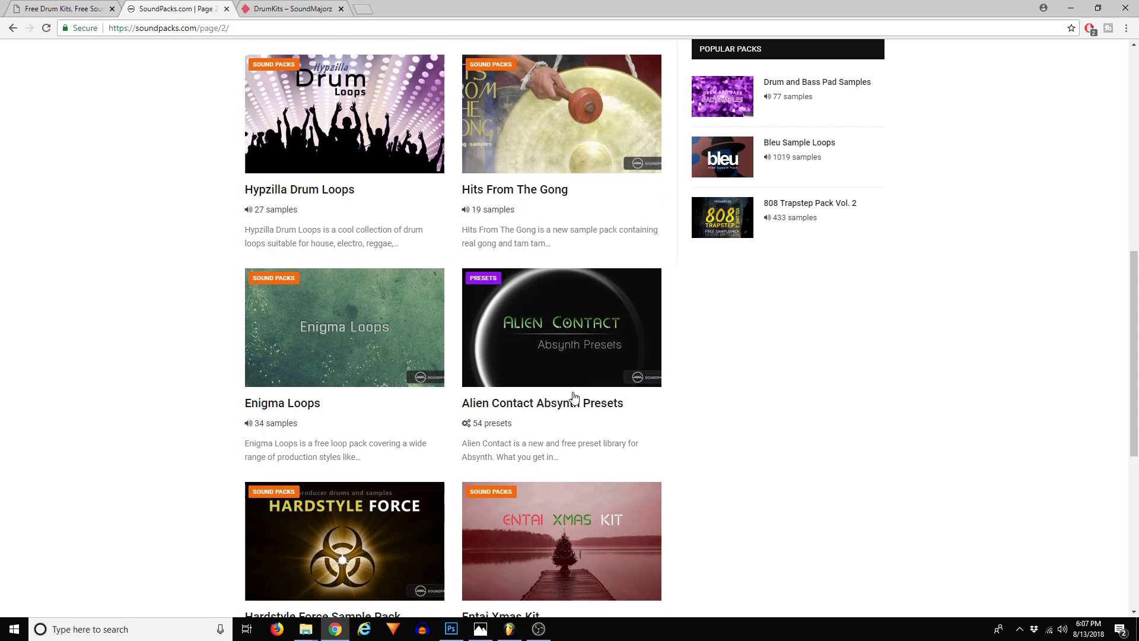
scroll(575, 399, down, 5)
scroll(550, 381, down, 2)
scroll(550, 382, up, 7)
scroll(320, 297, up, 10)
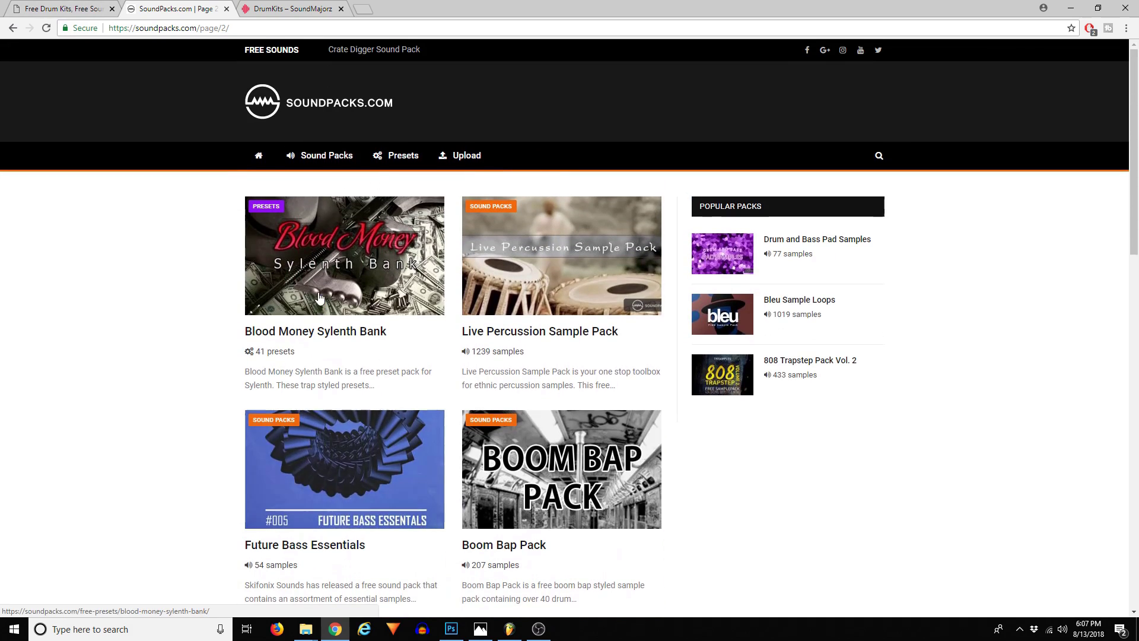
- Switch to the FreeDrumKits.net tab and scroll through its New Premium Sounds kits and back up
click(79, 5)
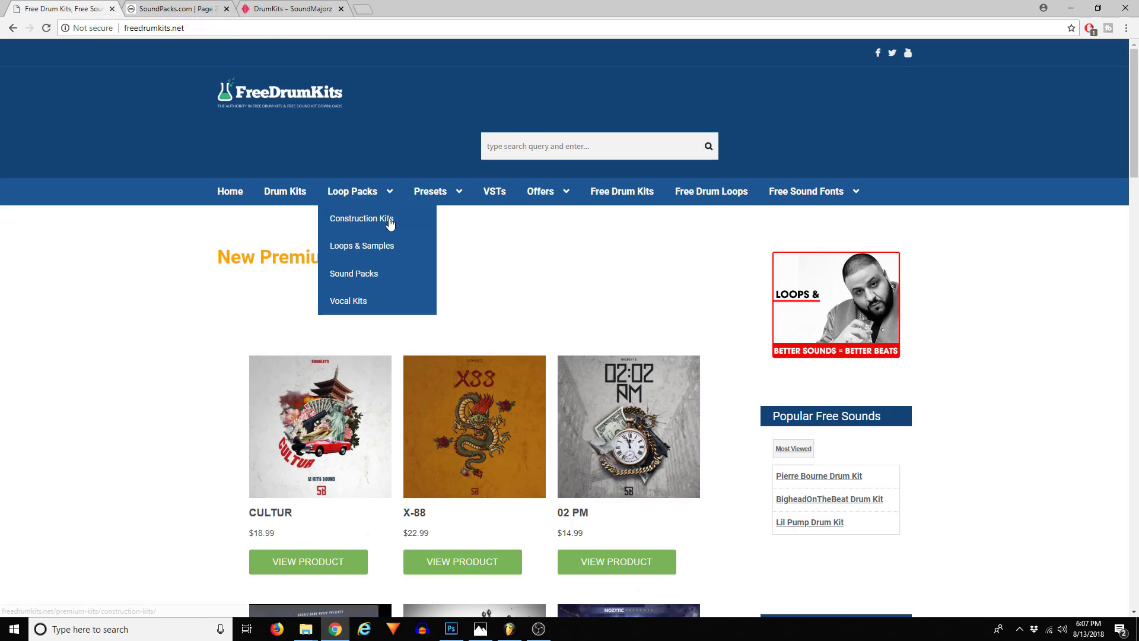
scroll(739, 455, down, 1)
scroll(739, 455, down, 2)
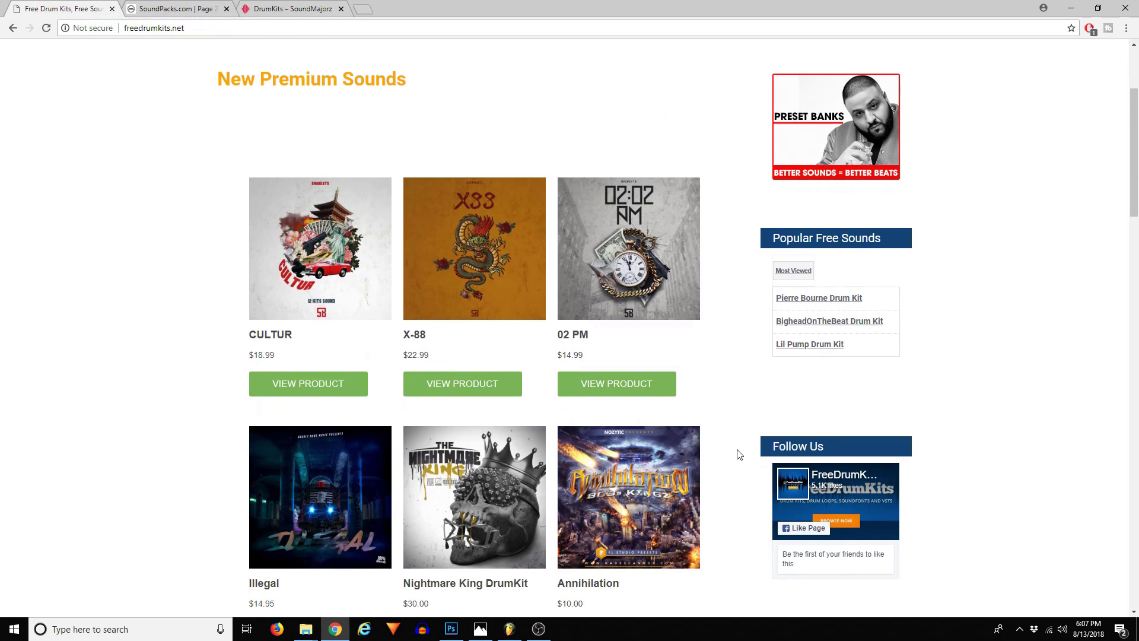
scroll(737, 453, up, 3)
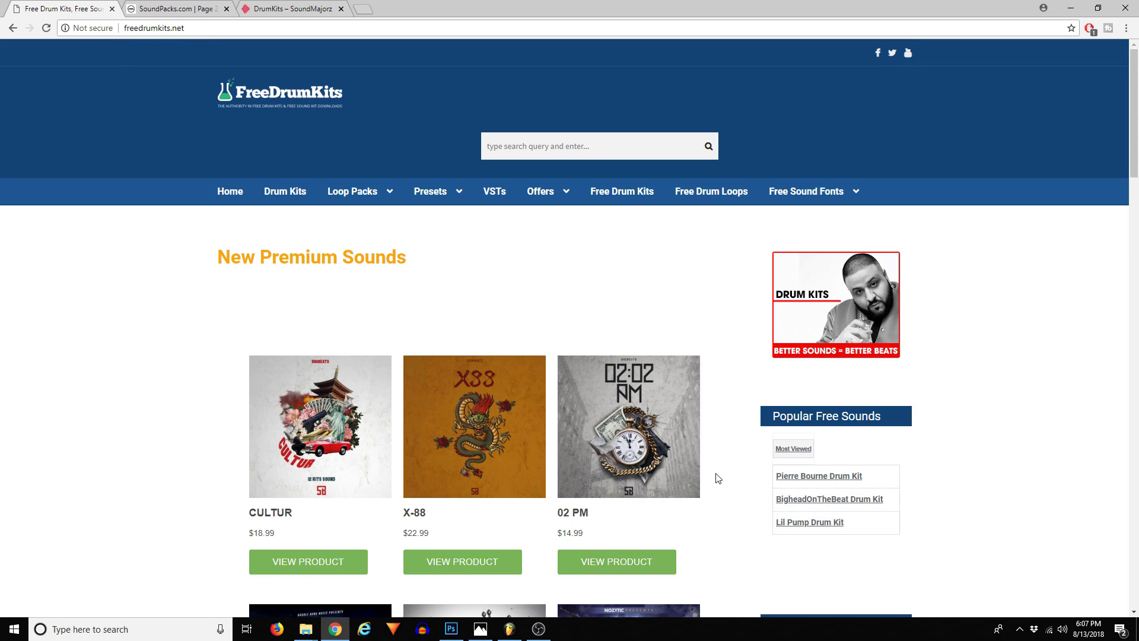
scroll(714, 472, down, 4)
scroll(713, 472, down, 4)
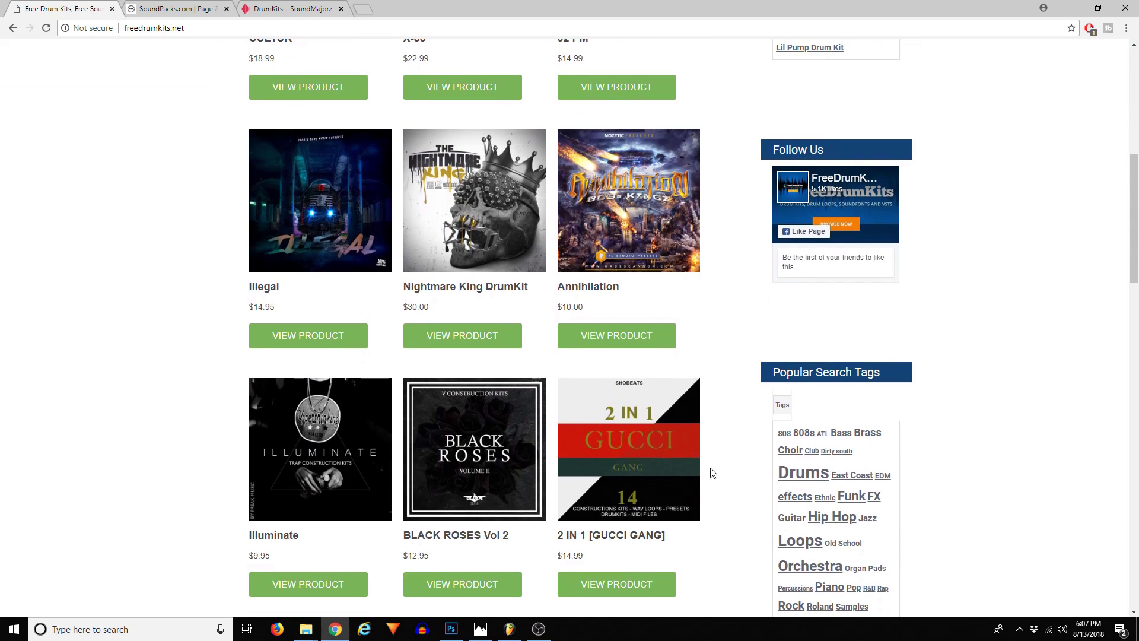
scroll(712, 473, down, 6)
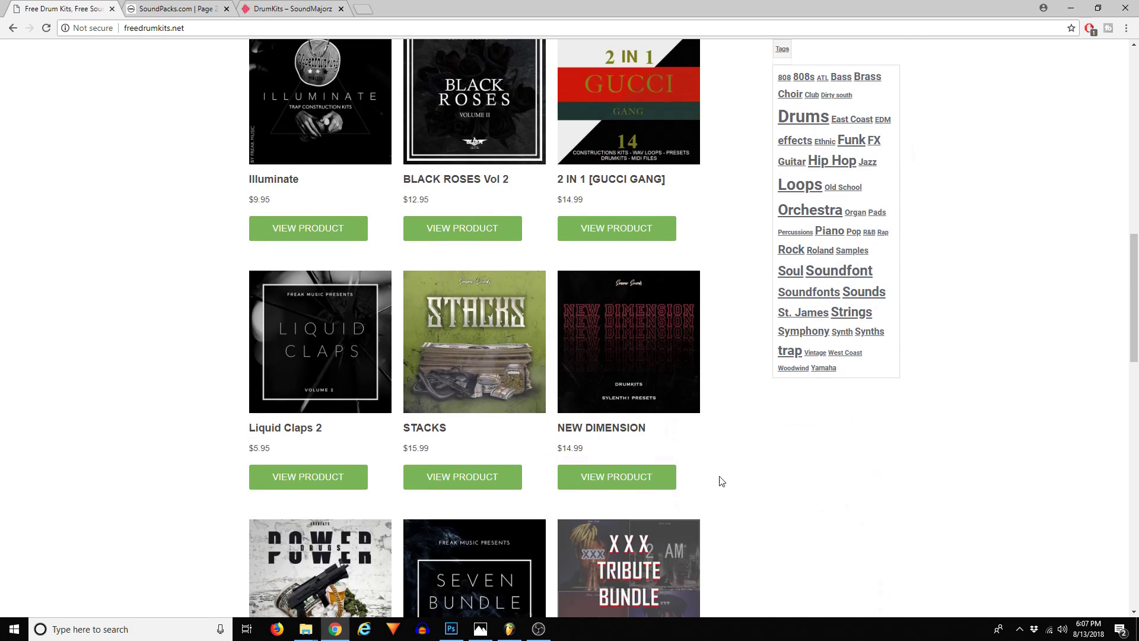
scroll(741, 470, down, 5)
scroll(741, 470, down, 5)
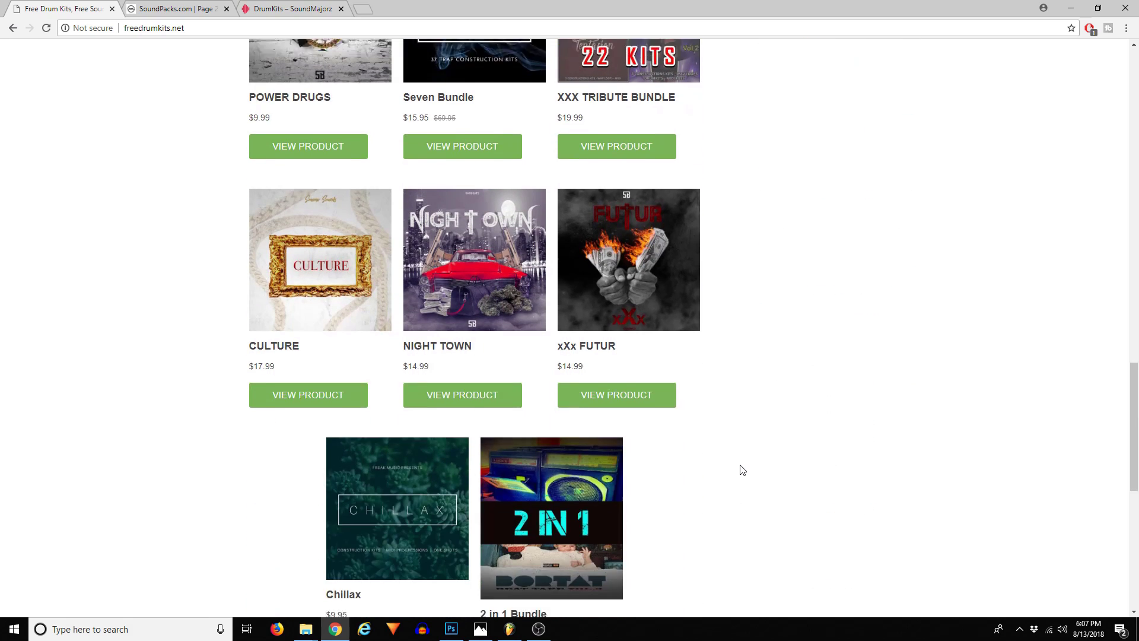
scroll(741, 471, down, 2)
scroll(741, 471, down, 2)
scroll(742, 470, up, 10)
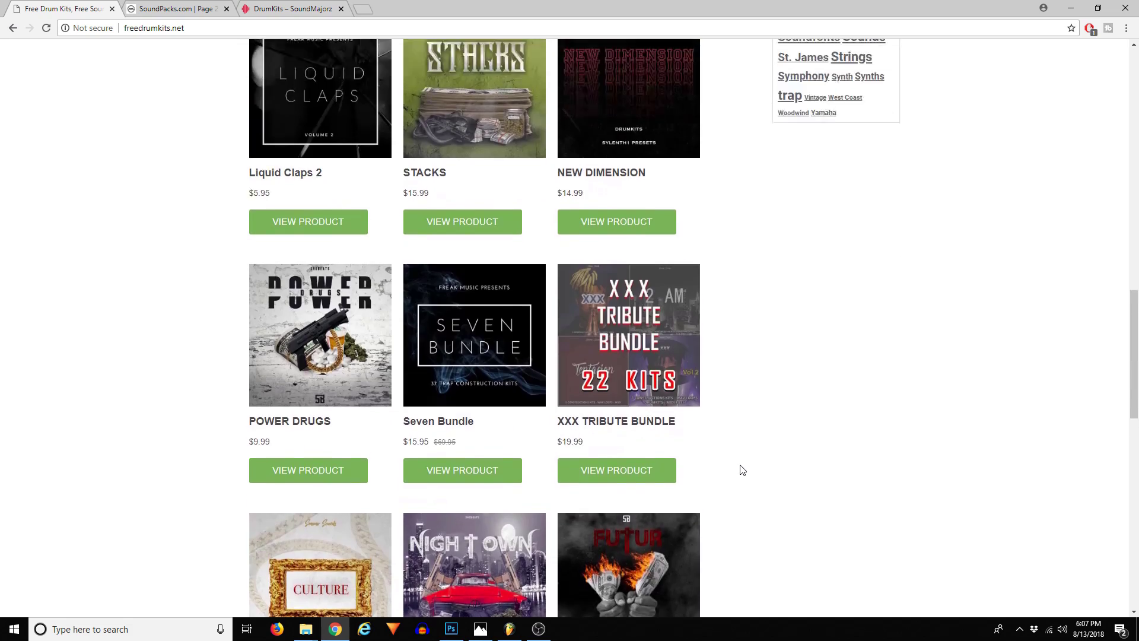
scroll(740, 469, up, 6)
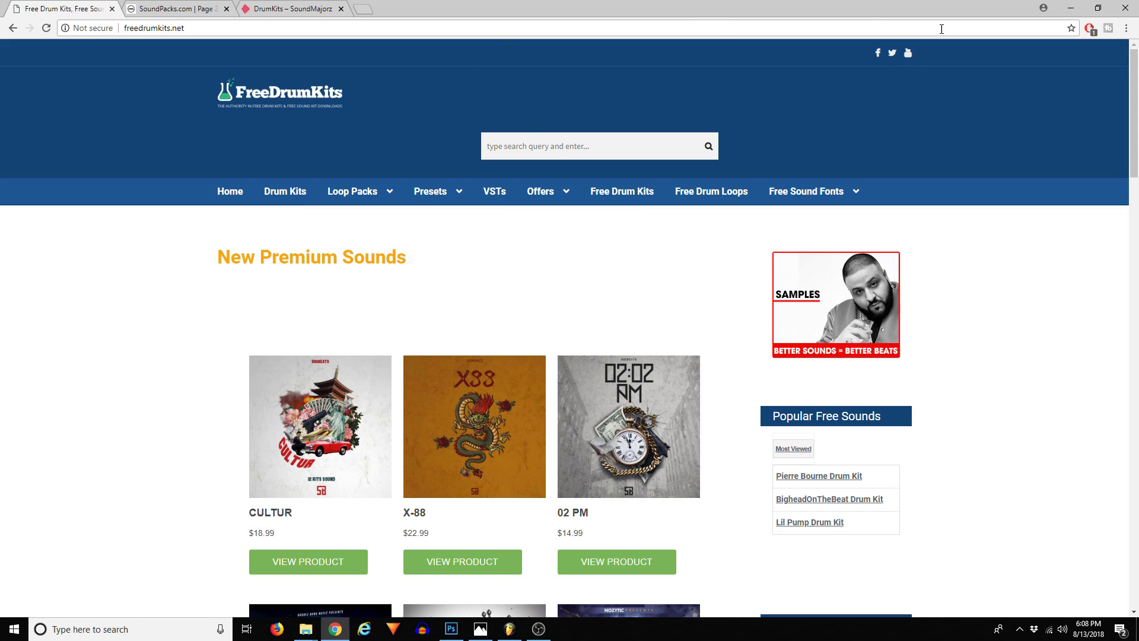
- Minimize Chrome to reveal the desktop and its My Drum Kit folder
click(1071, 8)
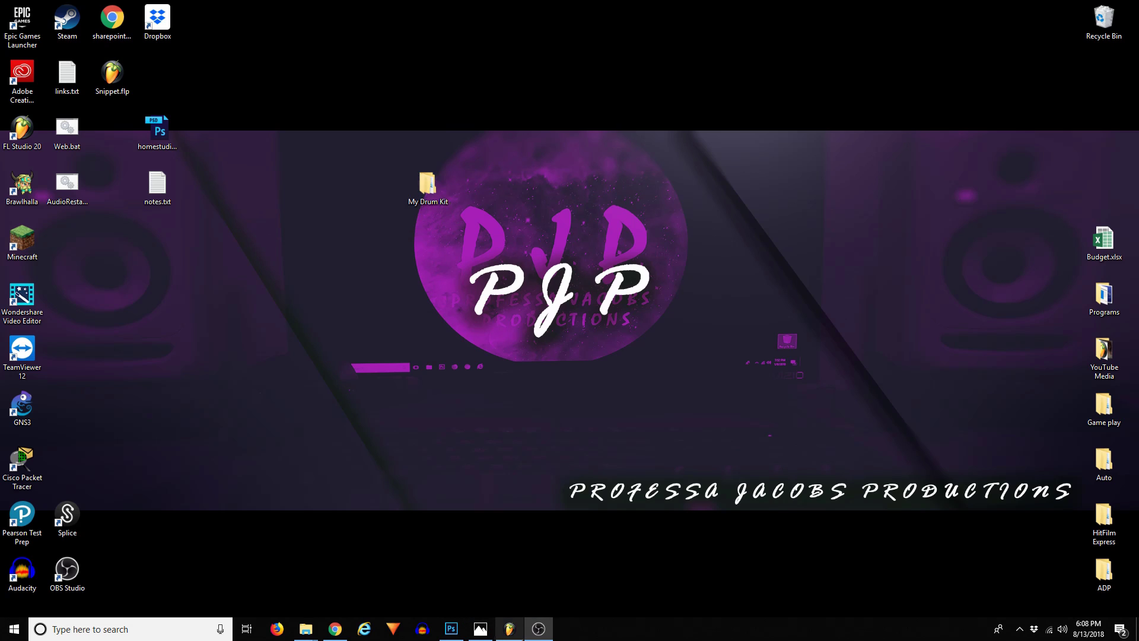
- Open FL Studio's File settings and inspect the existing Browser extra search folder entries
click(509, 628)
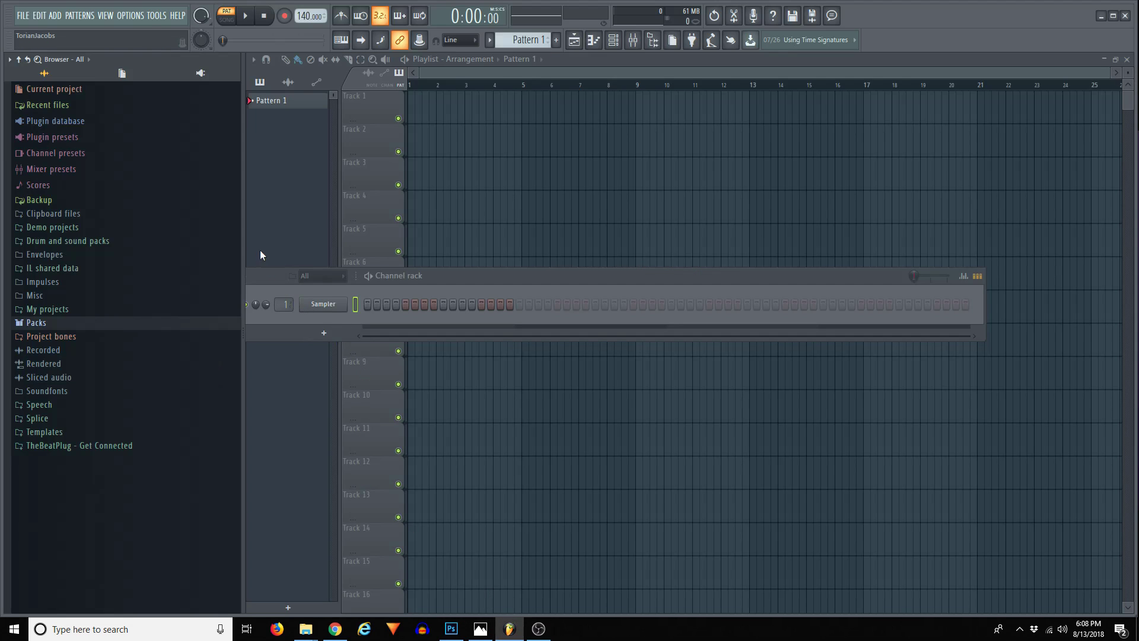
click(155, 16)
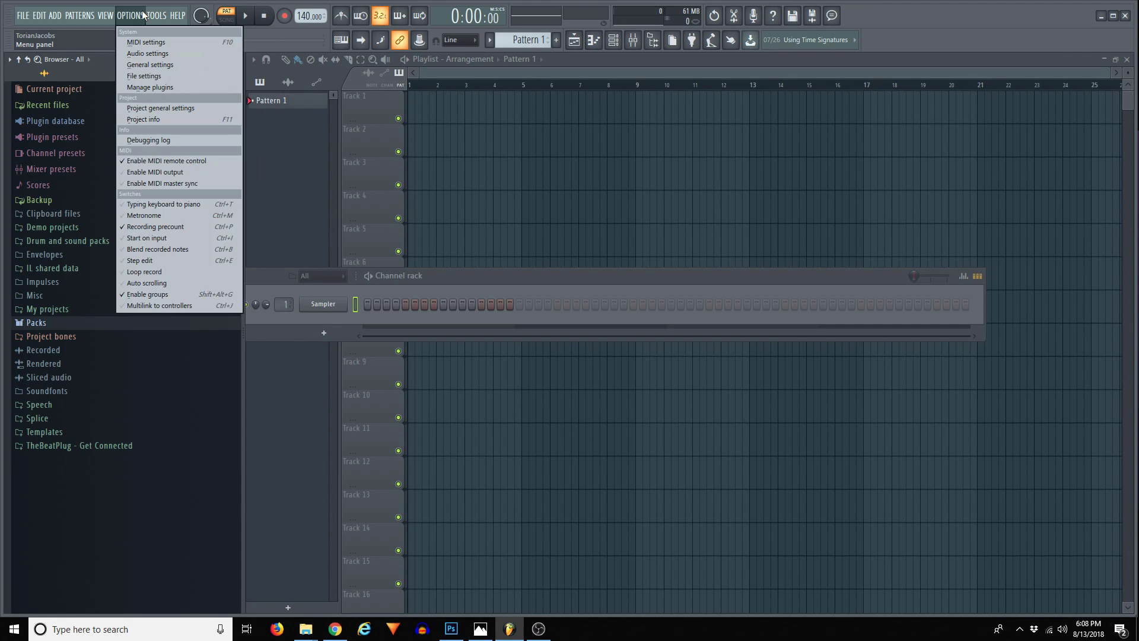
mouse_move(130, 15)
click(150, 78)
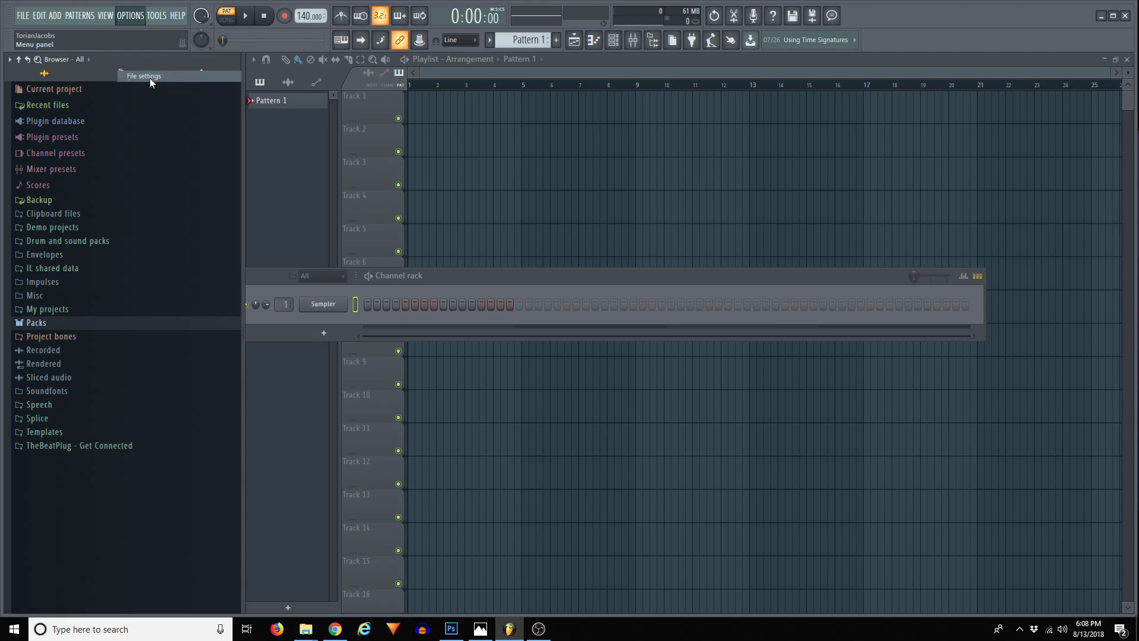
click(483, 295)
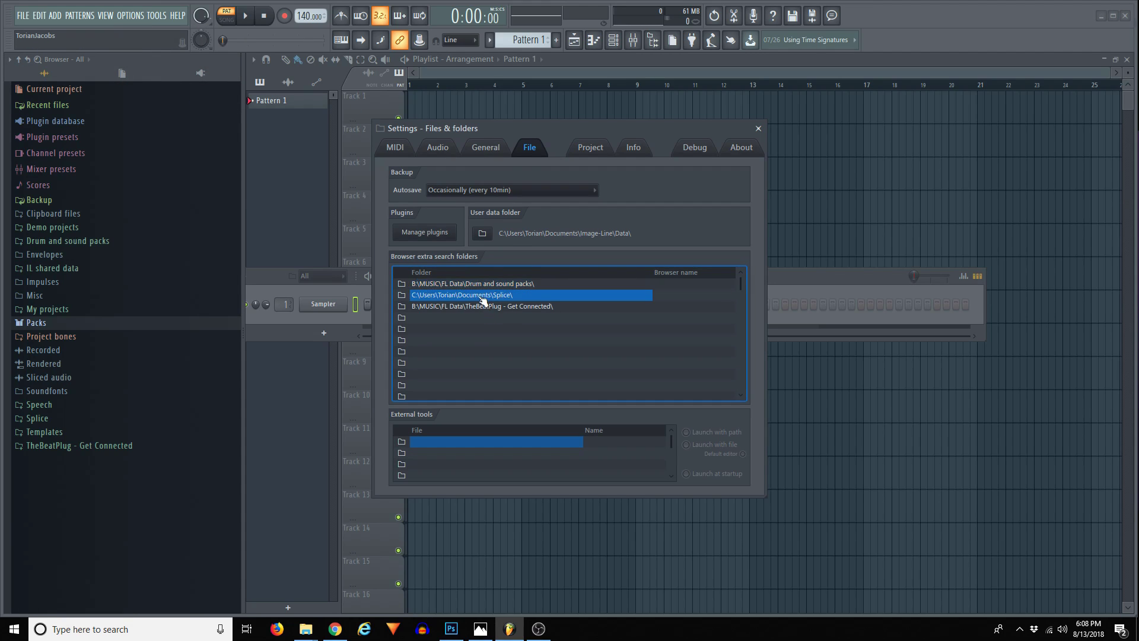
click(479, 306)
click(485, 285)
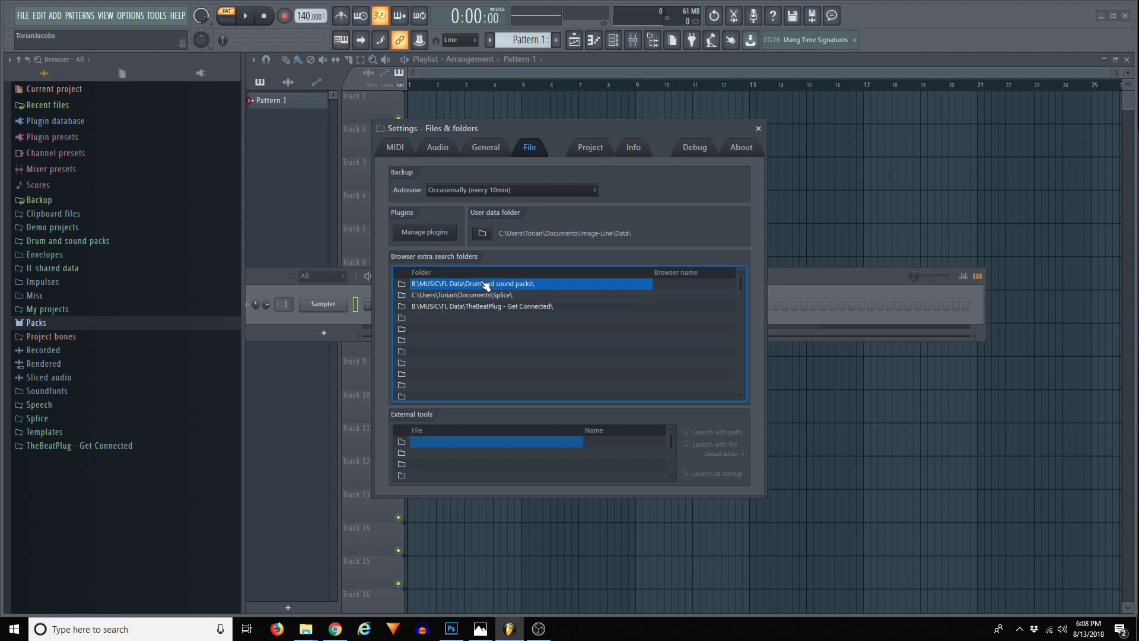
- Start a new extra search folder and pick This PC > Desktop > My Drum Kit
click(402, 319)
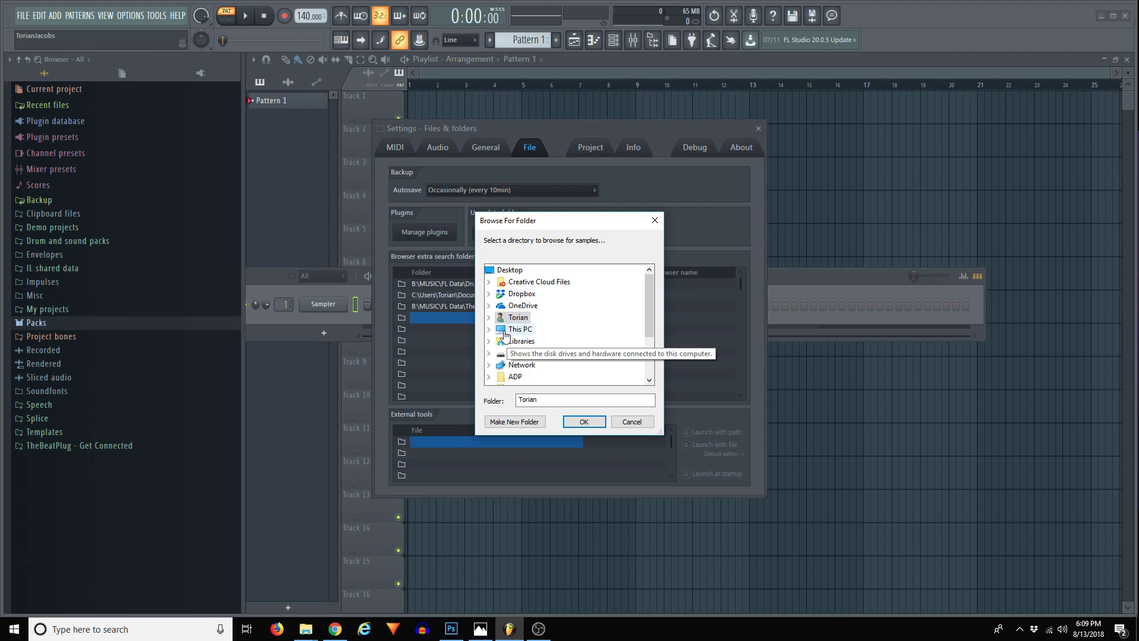
double_click(522, 329)
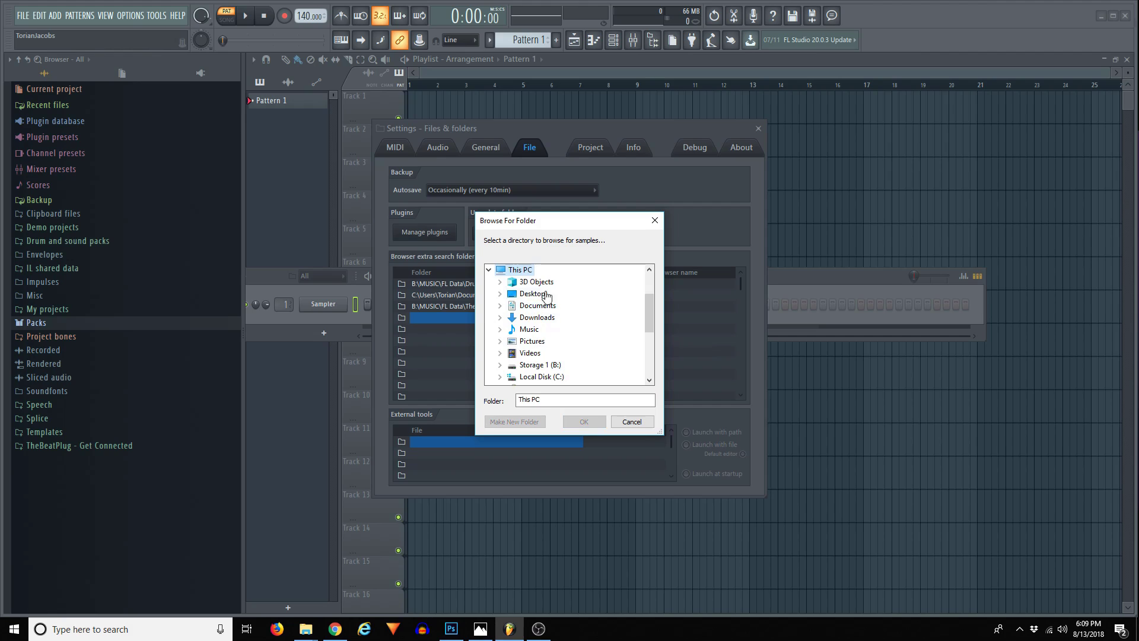
double_click(534, 294)
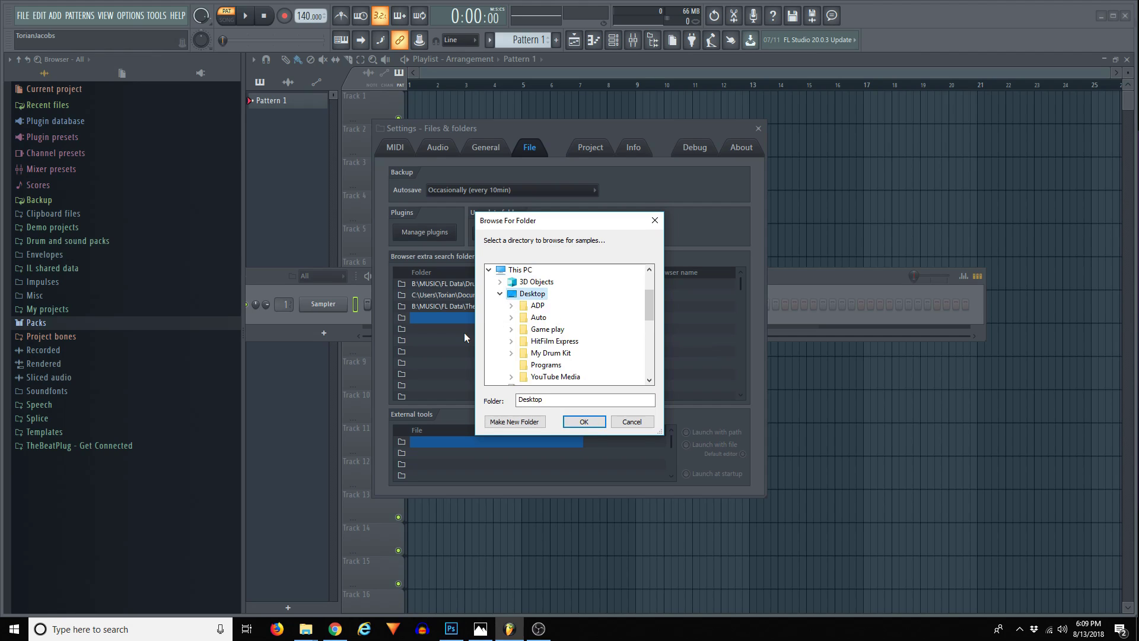
double_click(534, 354)
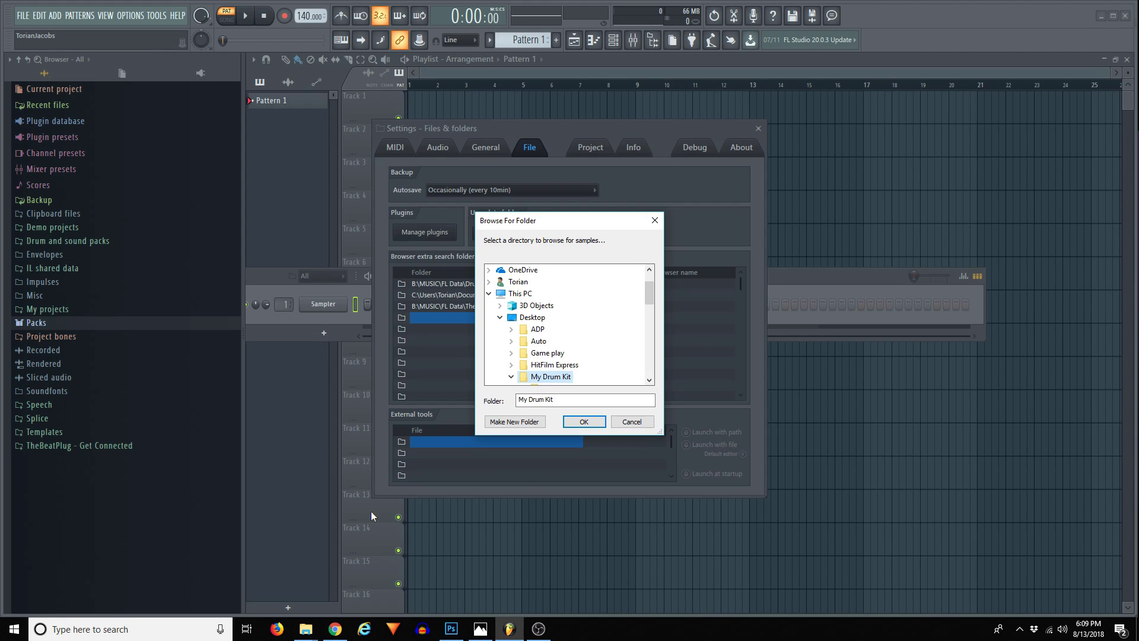
- Confirm My Drum Kit in Browse For Folder and close the Files & folders settings
click(583, 421)
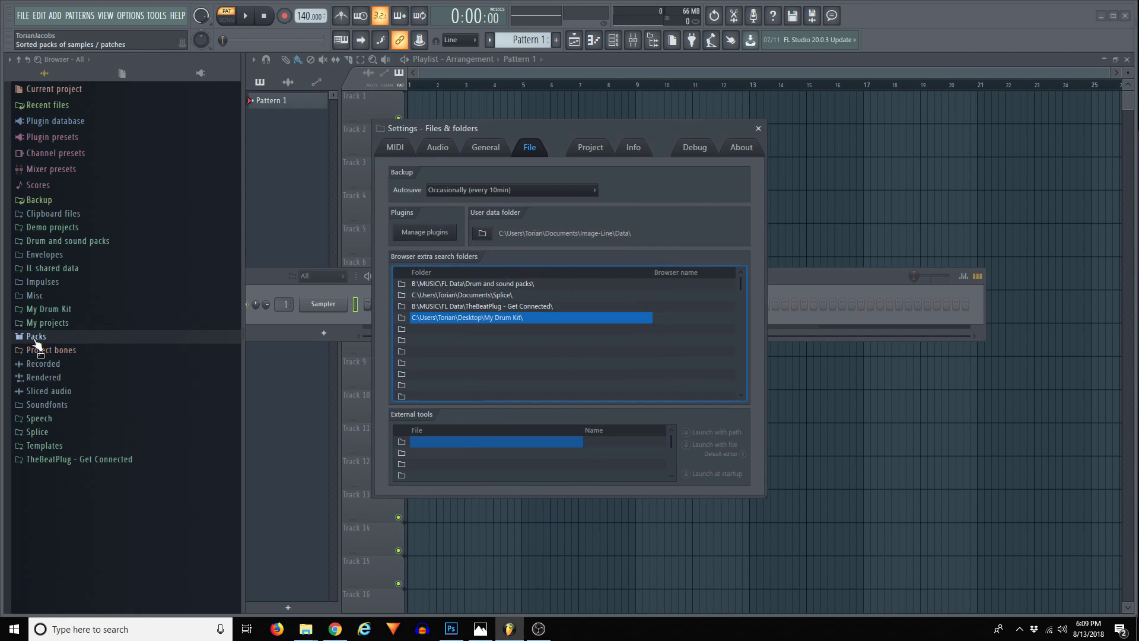
drag(36, 342, 644, 217)
click(758, 128)
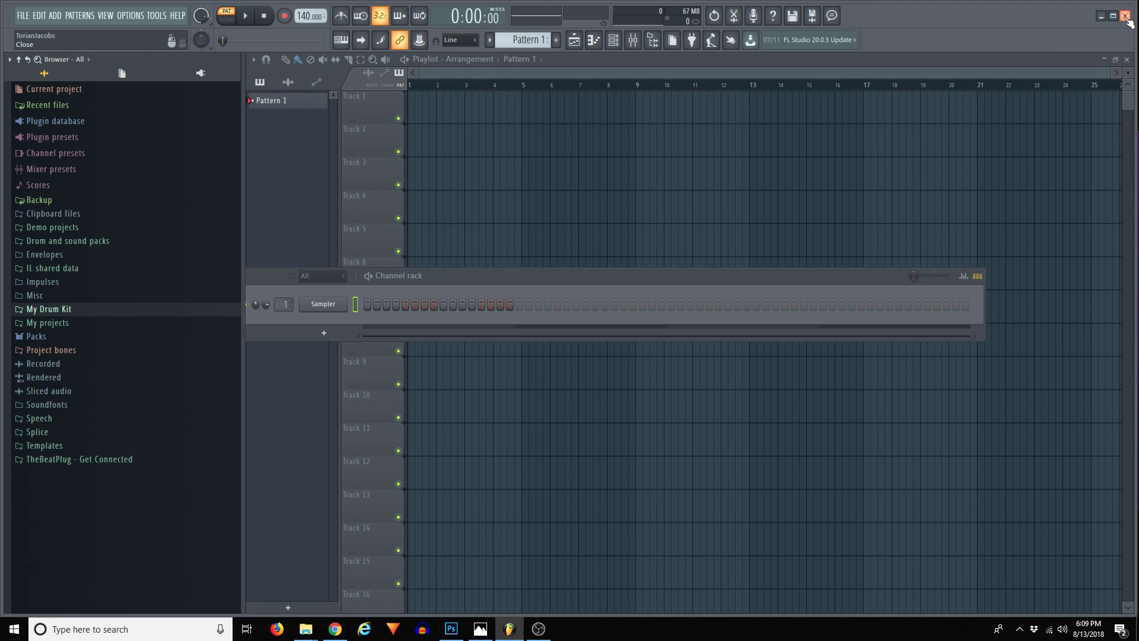
- Close FL Studio with its window's X button
click(1125, 17)
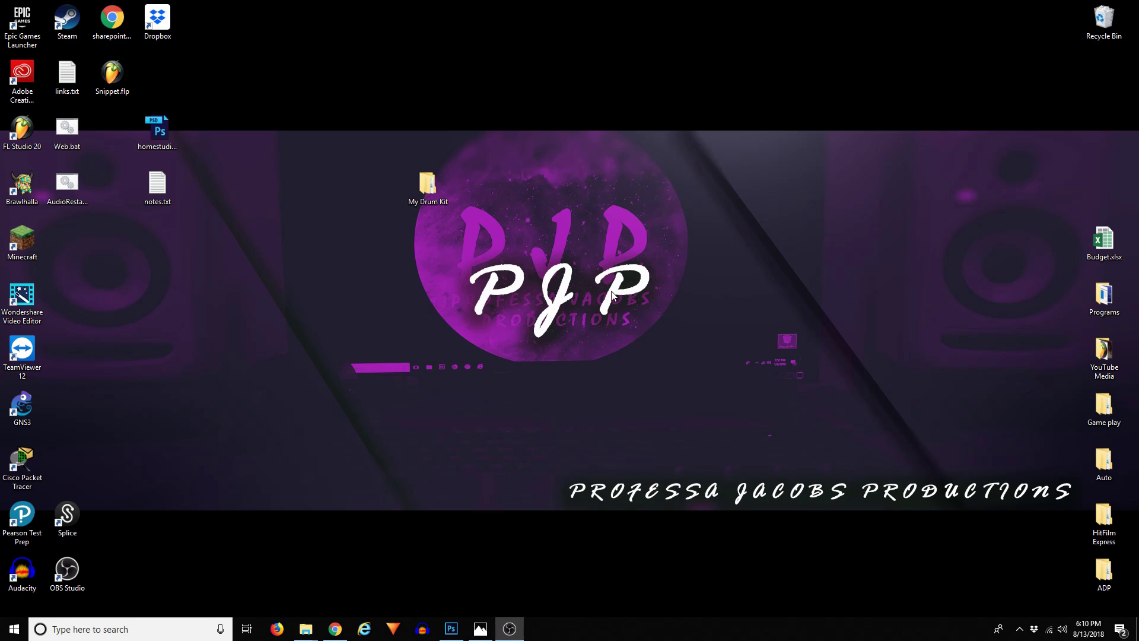
- Restore Chrome, glance at the SoundPacks and SoundMajorz tabs, then return to FreeDrumKits.net
click(336, 630)
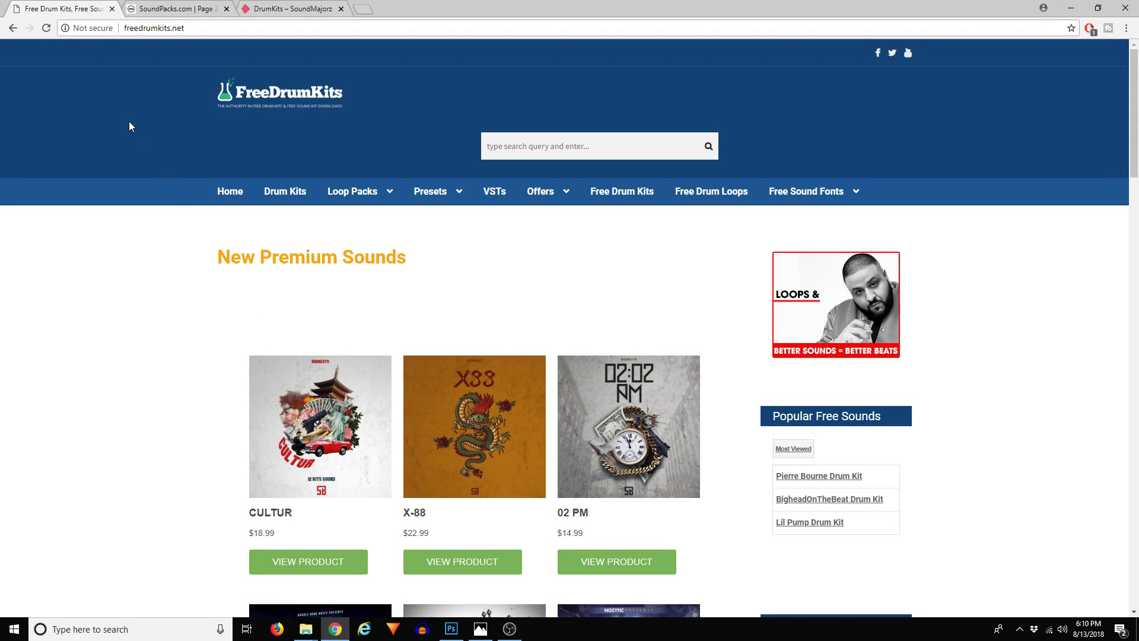
click(178, 9)
click(266, 8)
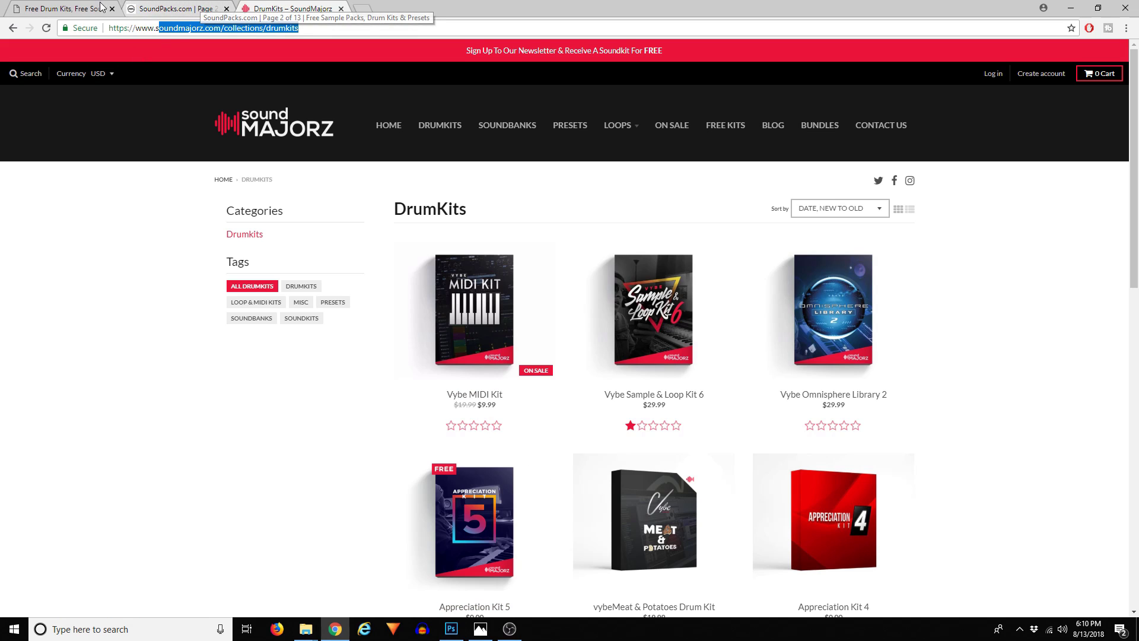
click(82, 10)
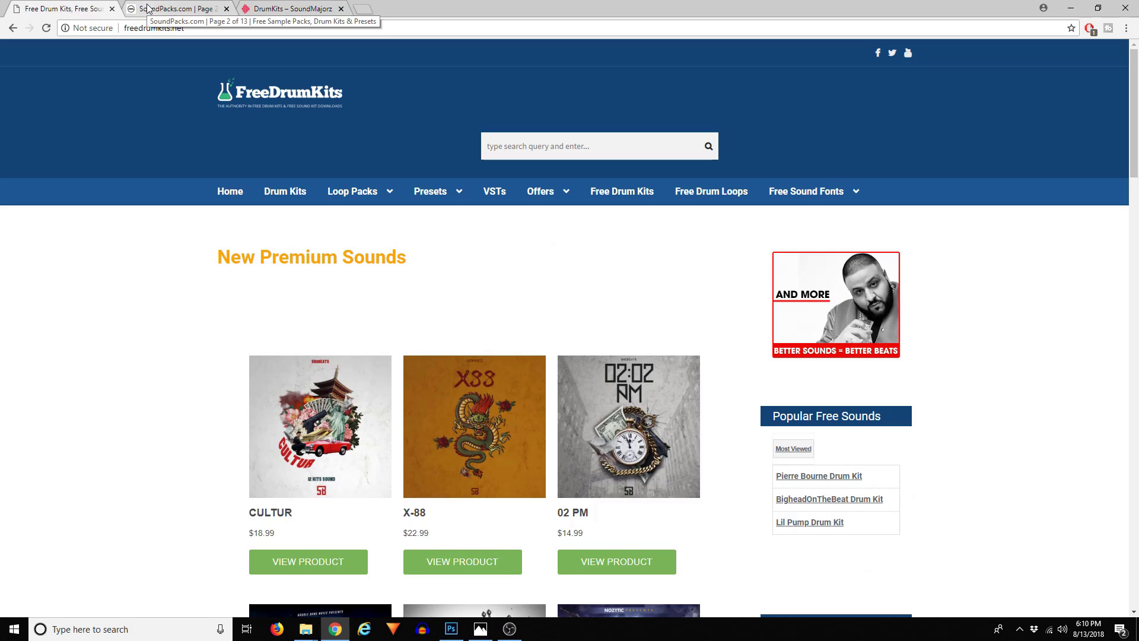